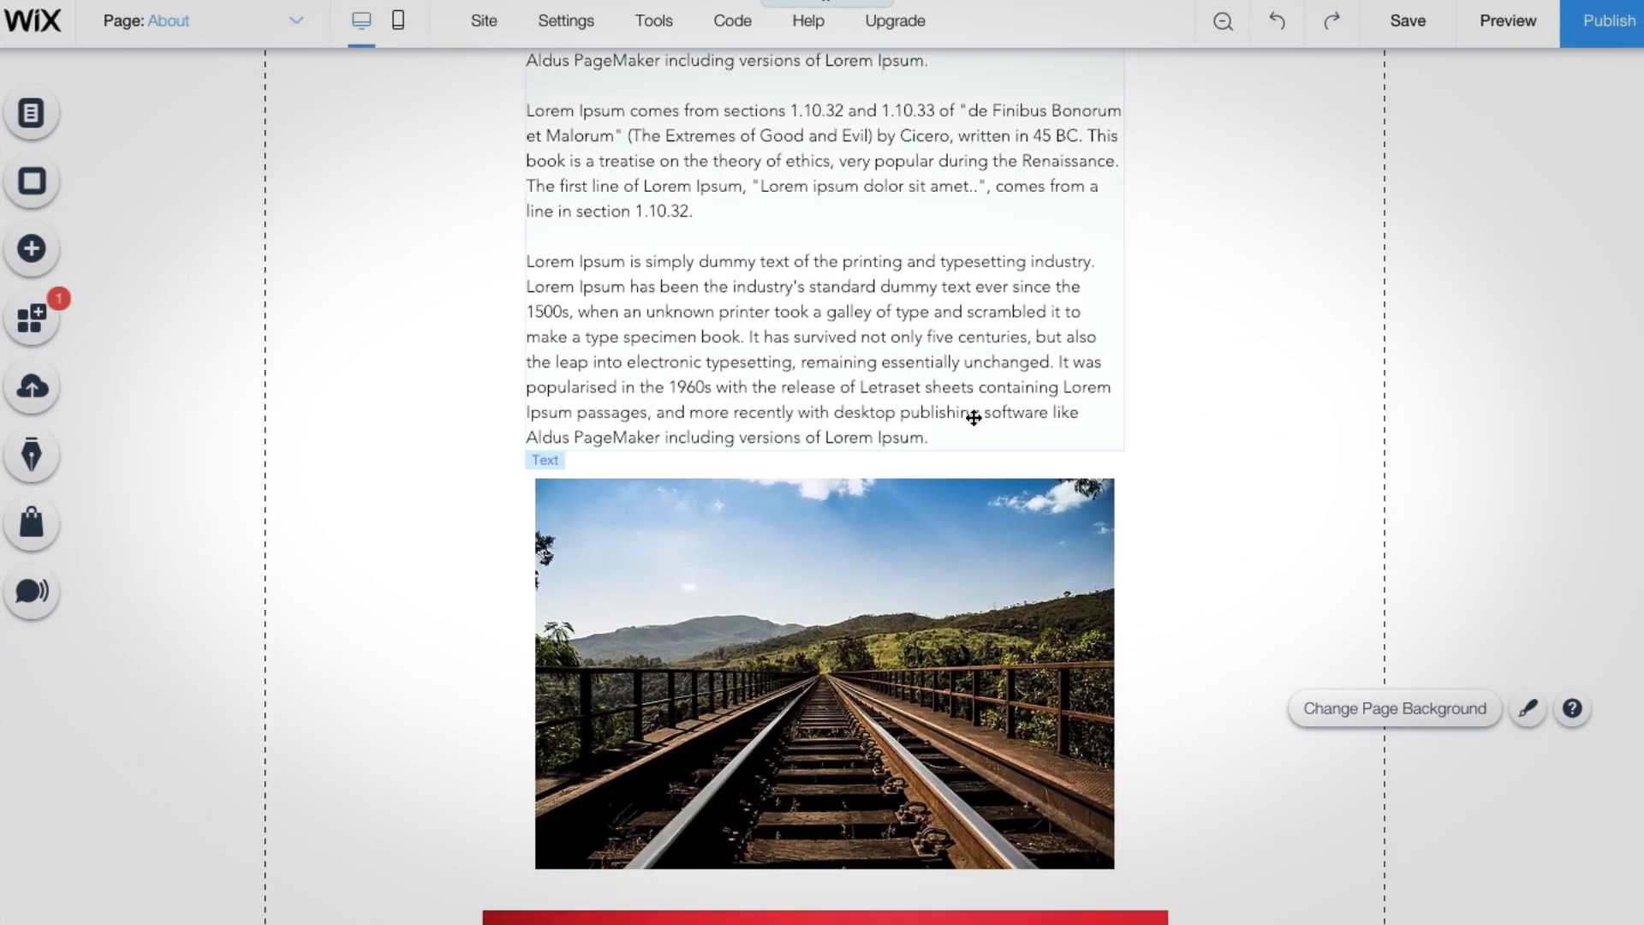
Add a sentence beginning "It was popularised in the 1960s with the release of Letraset sheets" to the end of the About page's text block
left_click(974, 417)
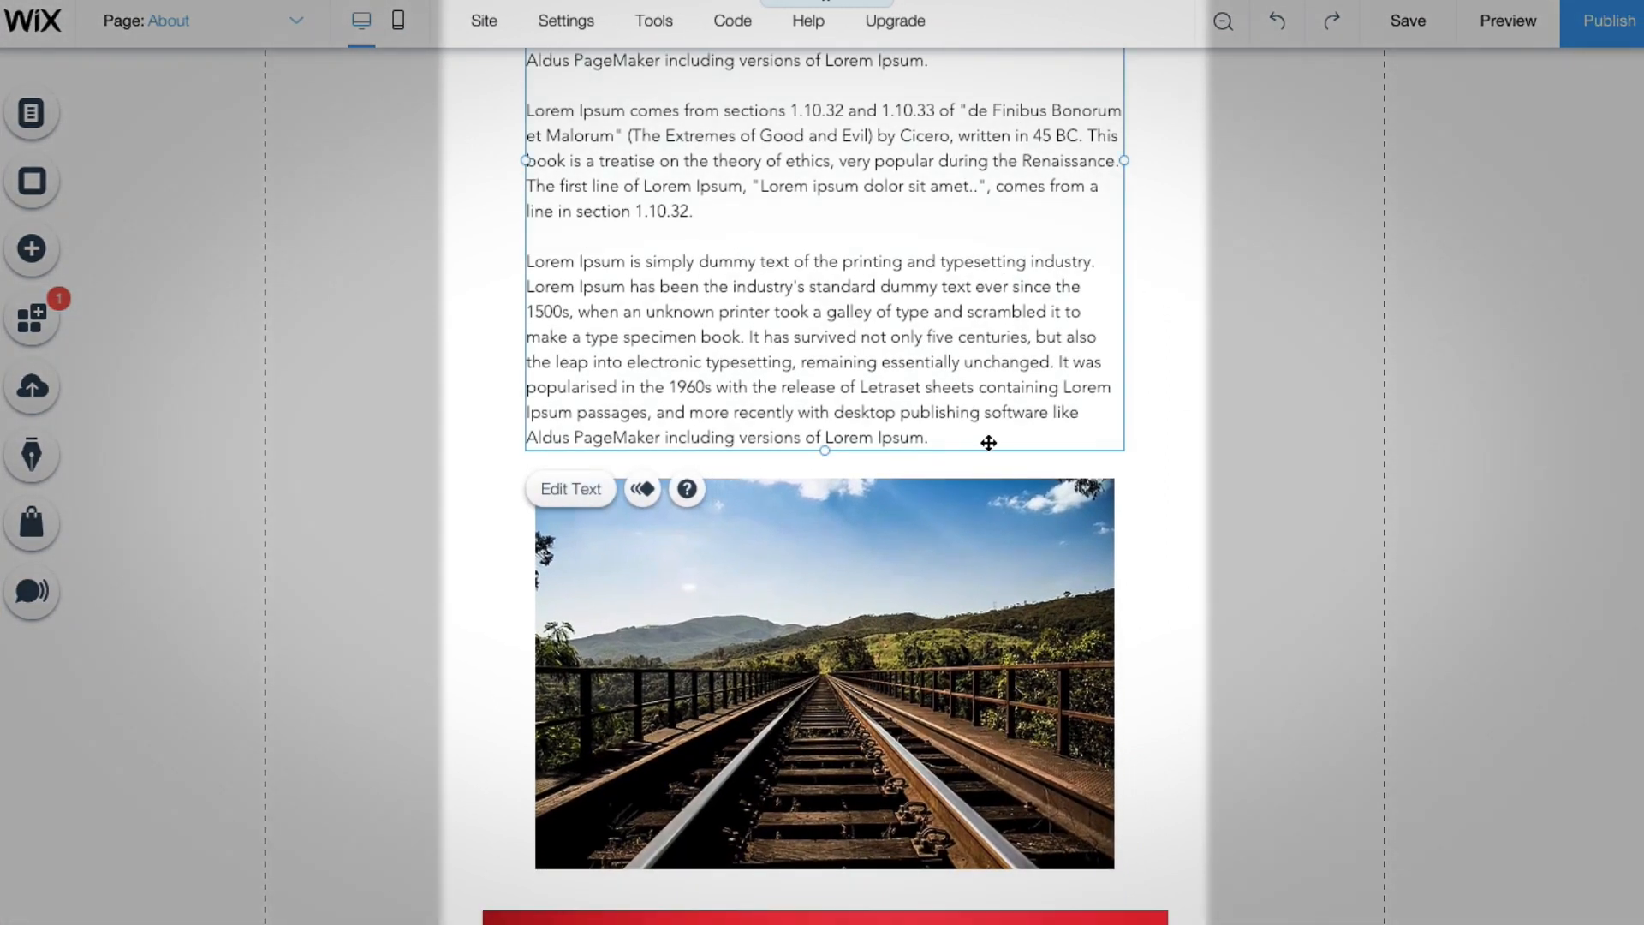
double_click(1005, 438)
left_click(1004, 439)
type("It was popularised in the 1960s with the release of Letraset sheets containing Lorem Ipsum passages, and more recently with desktop publishing software like Aldus PageMaker including versions of Lorem Ipsum.")
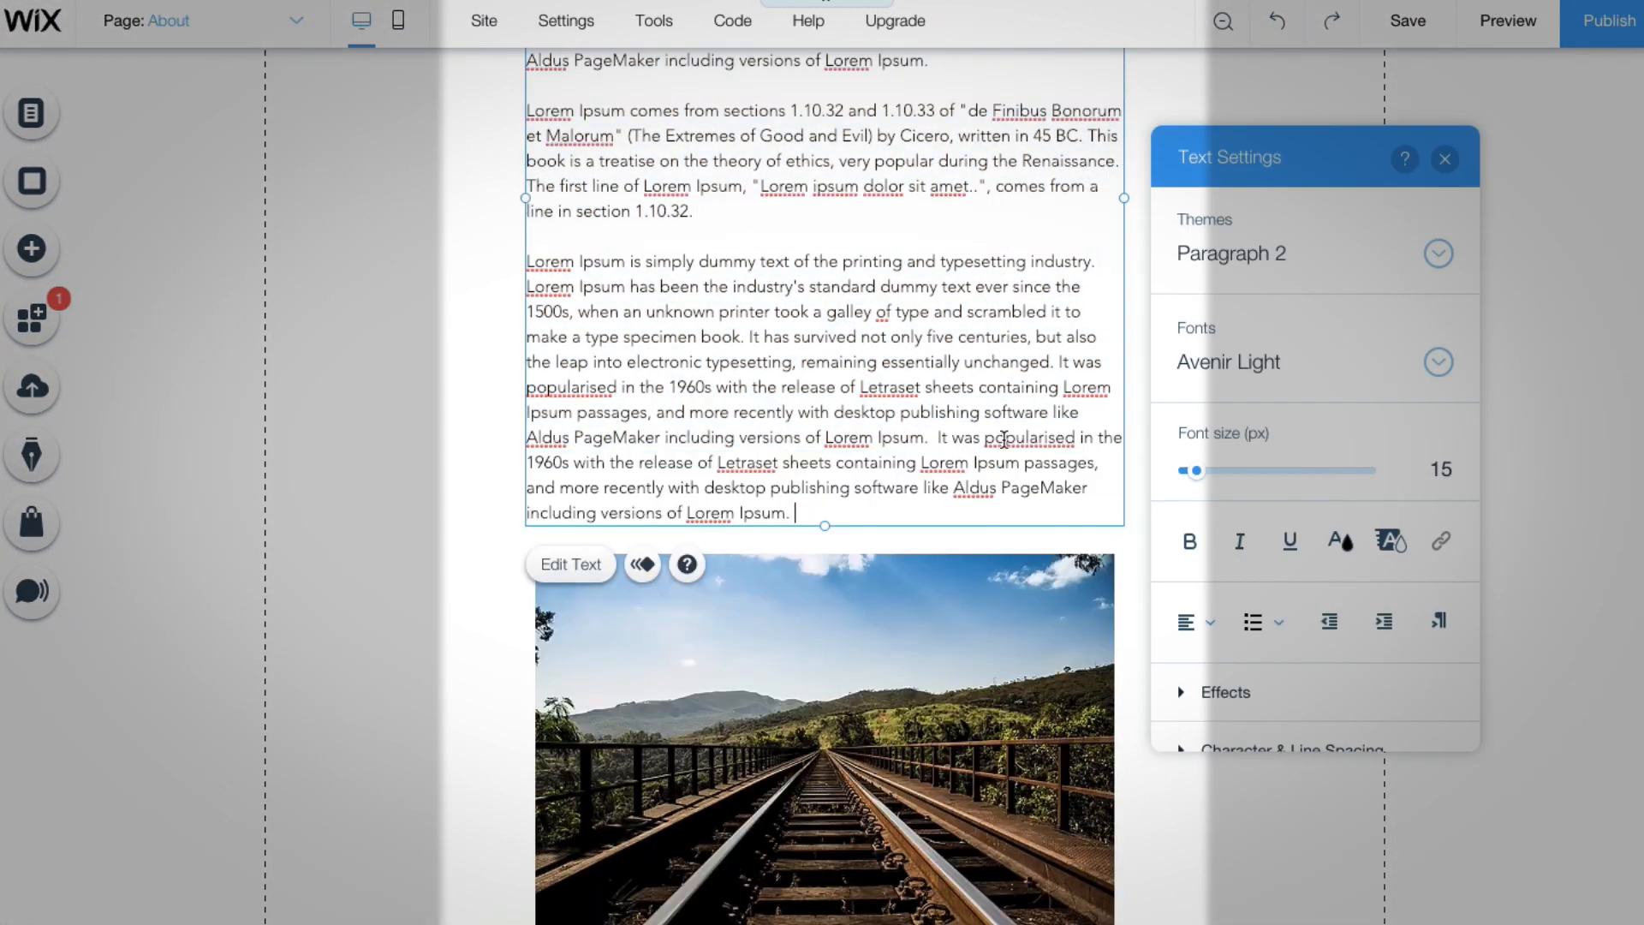
Delete the end of the text block's last paragraph, from "It was popularised" onward, so it finishes at "remaining essentially unchanged."
left_click(949, 444, "shift")
left_click(1058, 364, "shift")
key("BackSpace")
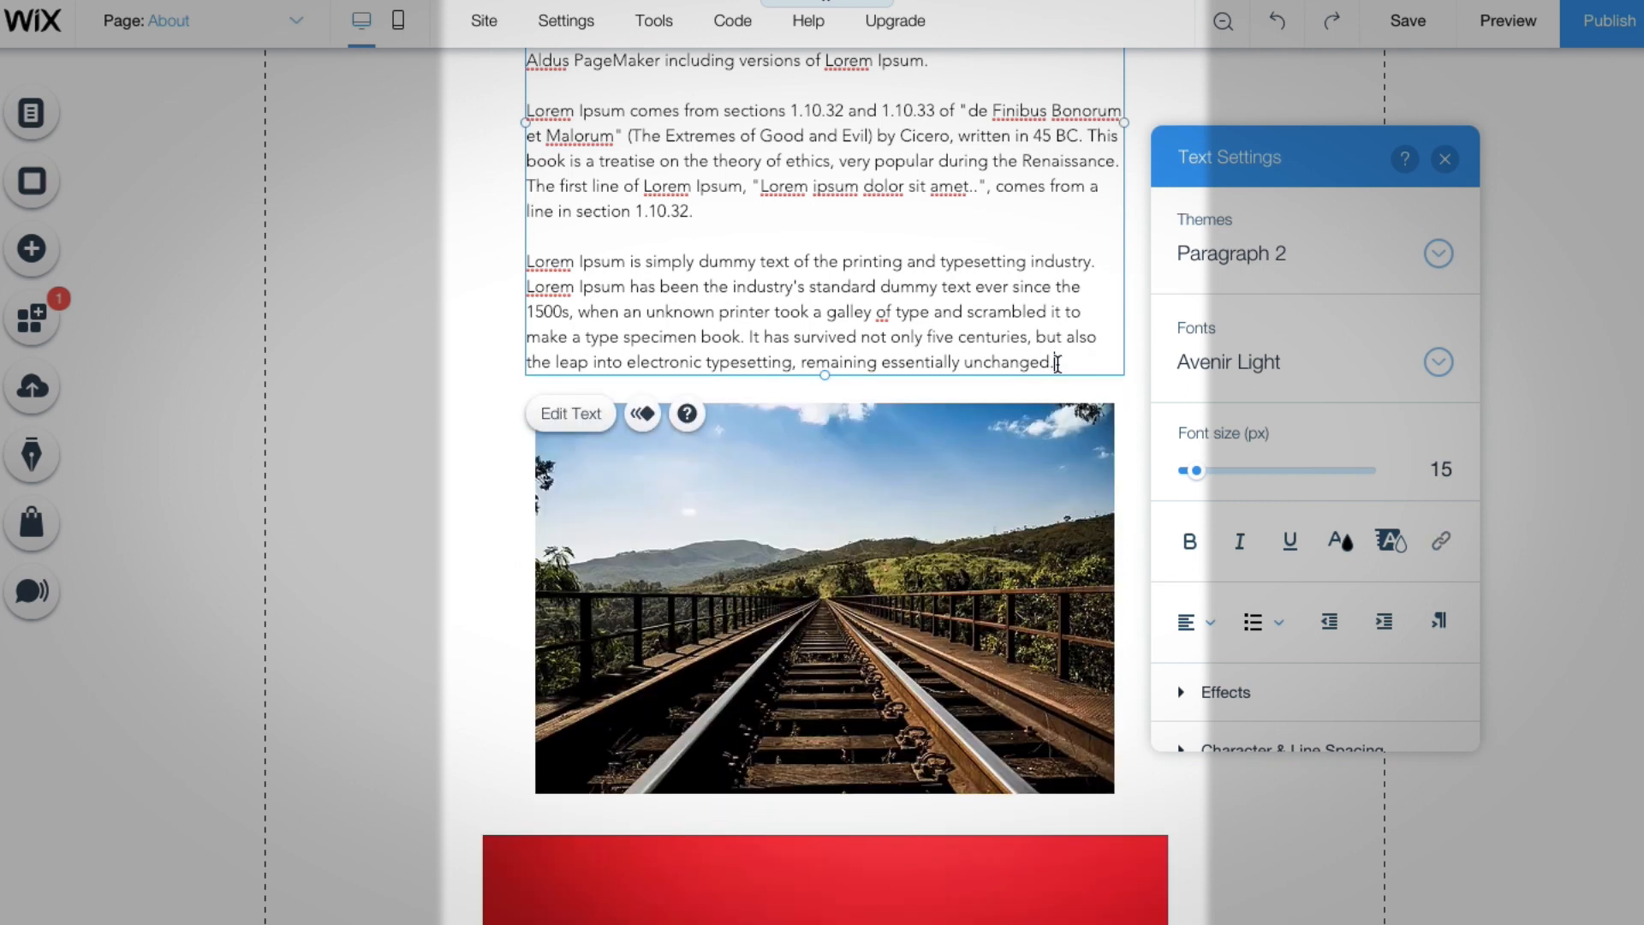
left_click(453, 439)
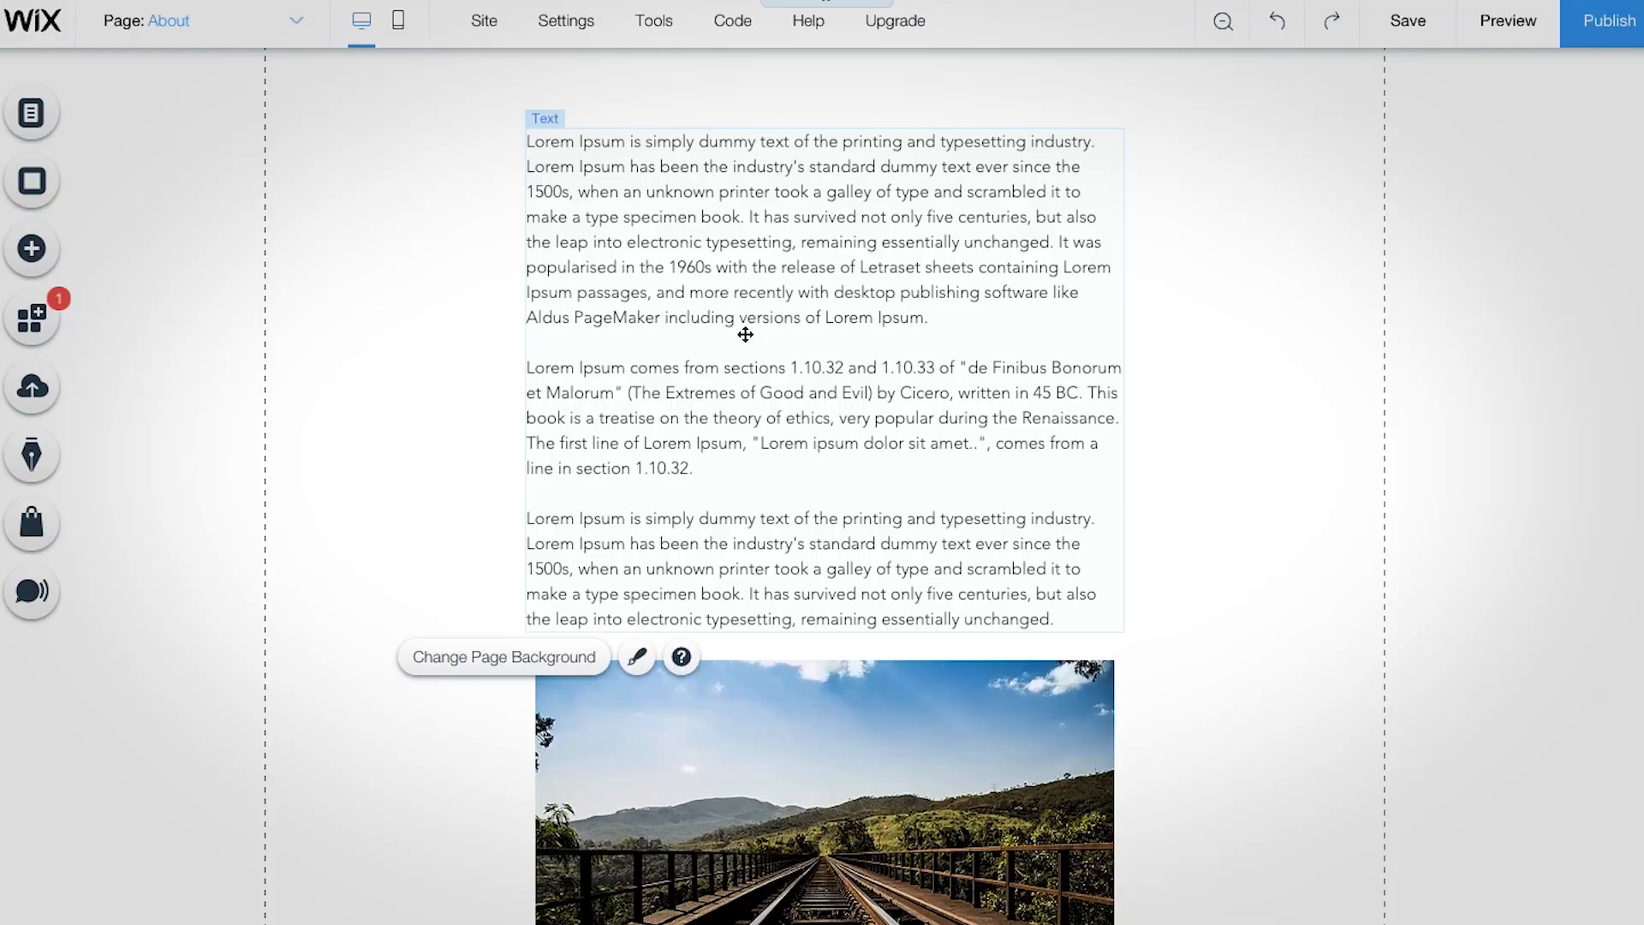
Delete the About page's whole text block and move the railway and coffee-cup photos up together into the empty space
left_click(741, 331)
key("Delete")
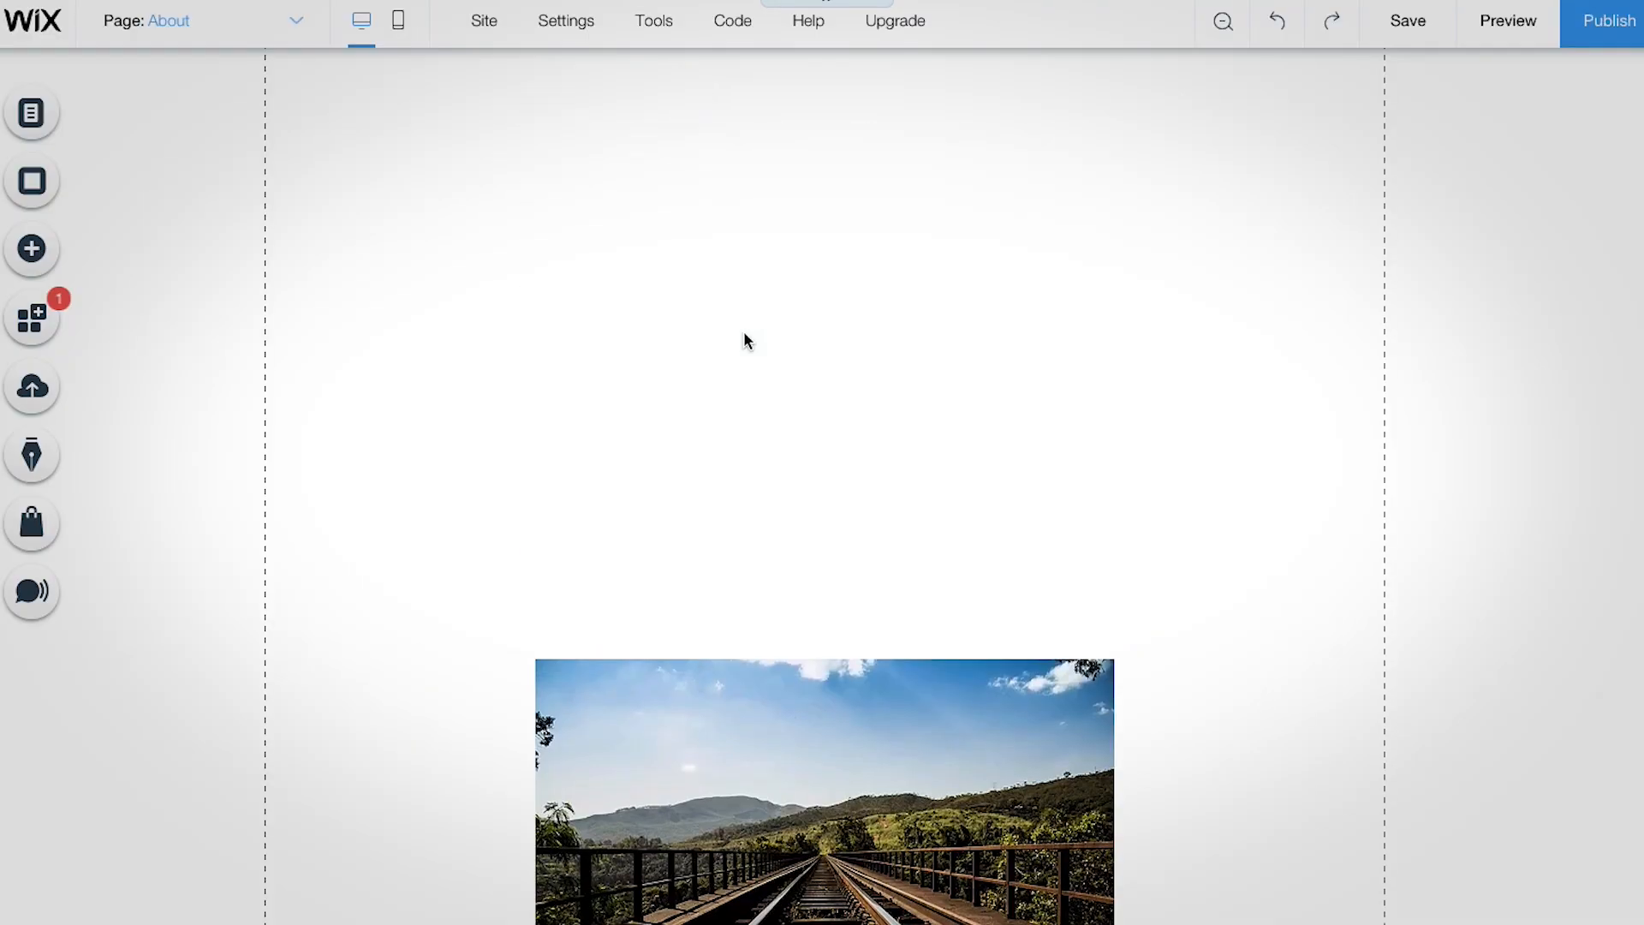
scroll(745, 338, "down", 3)
left_click_drag(186, 268, 1162, 924)
left_click_drag(886, 621, 890, 334)
scroll(891, 335, "up", 2)
left_click_drag(818, 529, 822, 419)
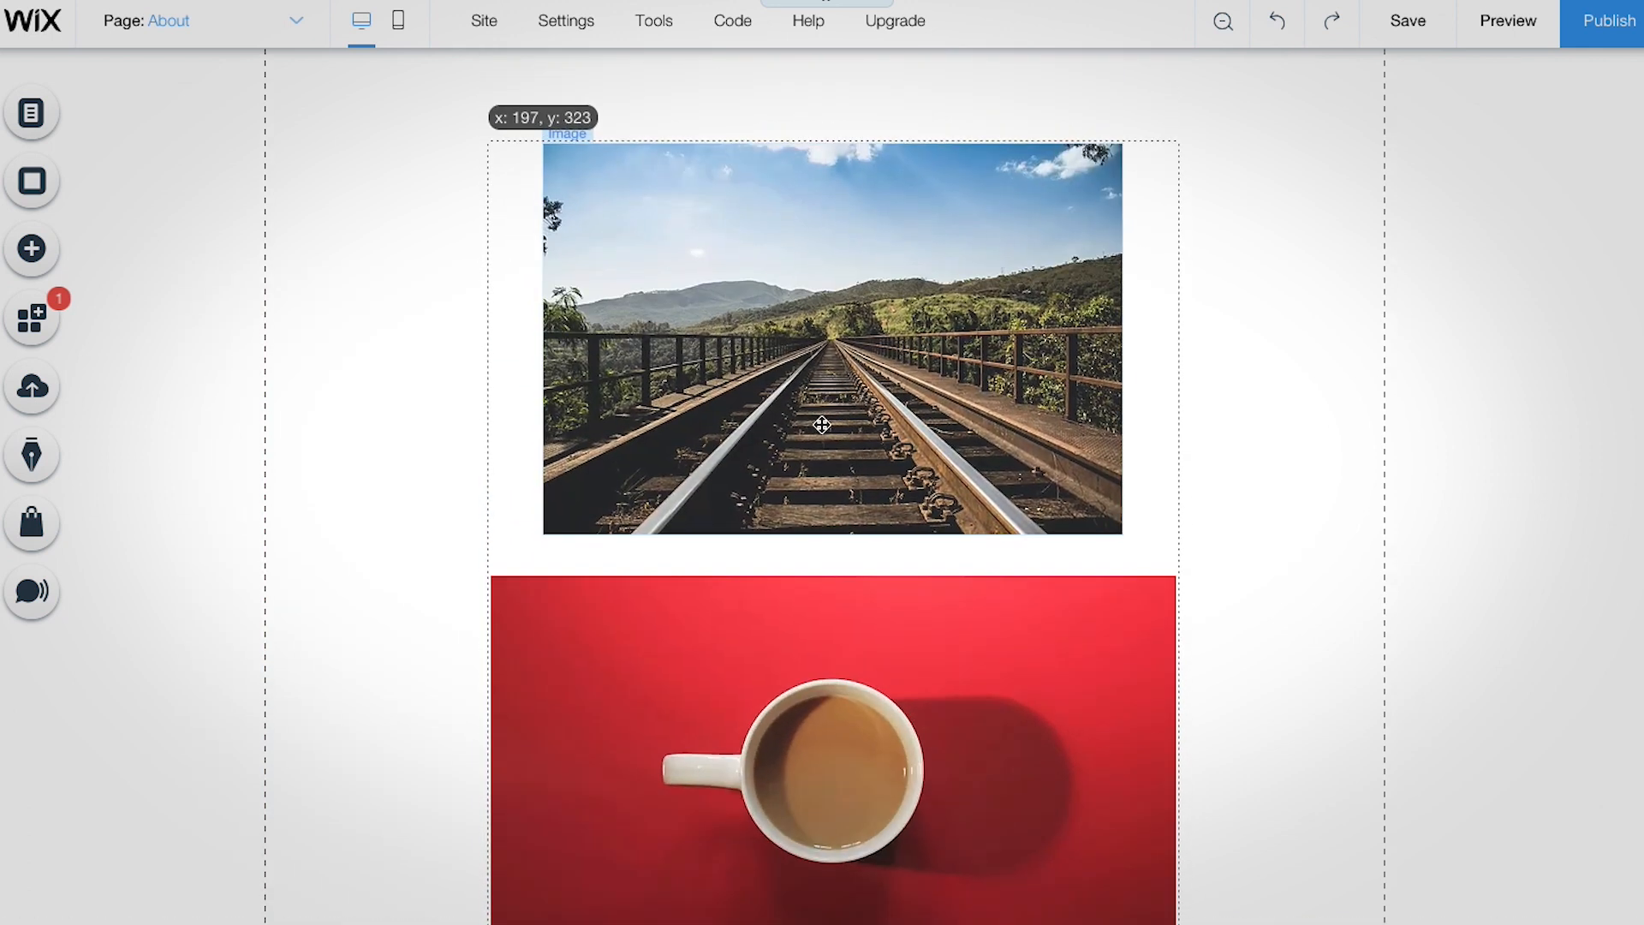
scroll(818, 429, "up", 3)
left_click_drag(805, 515, 805, 399)
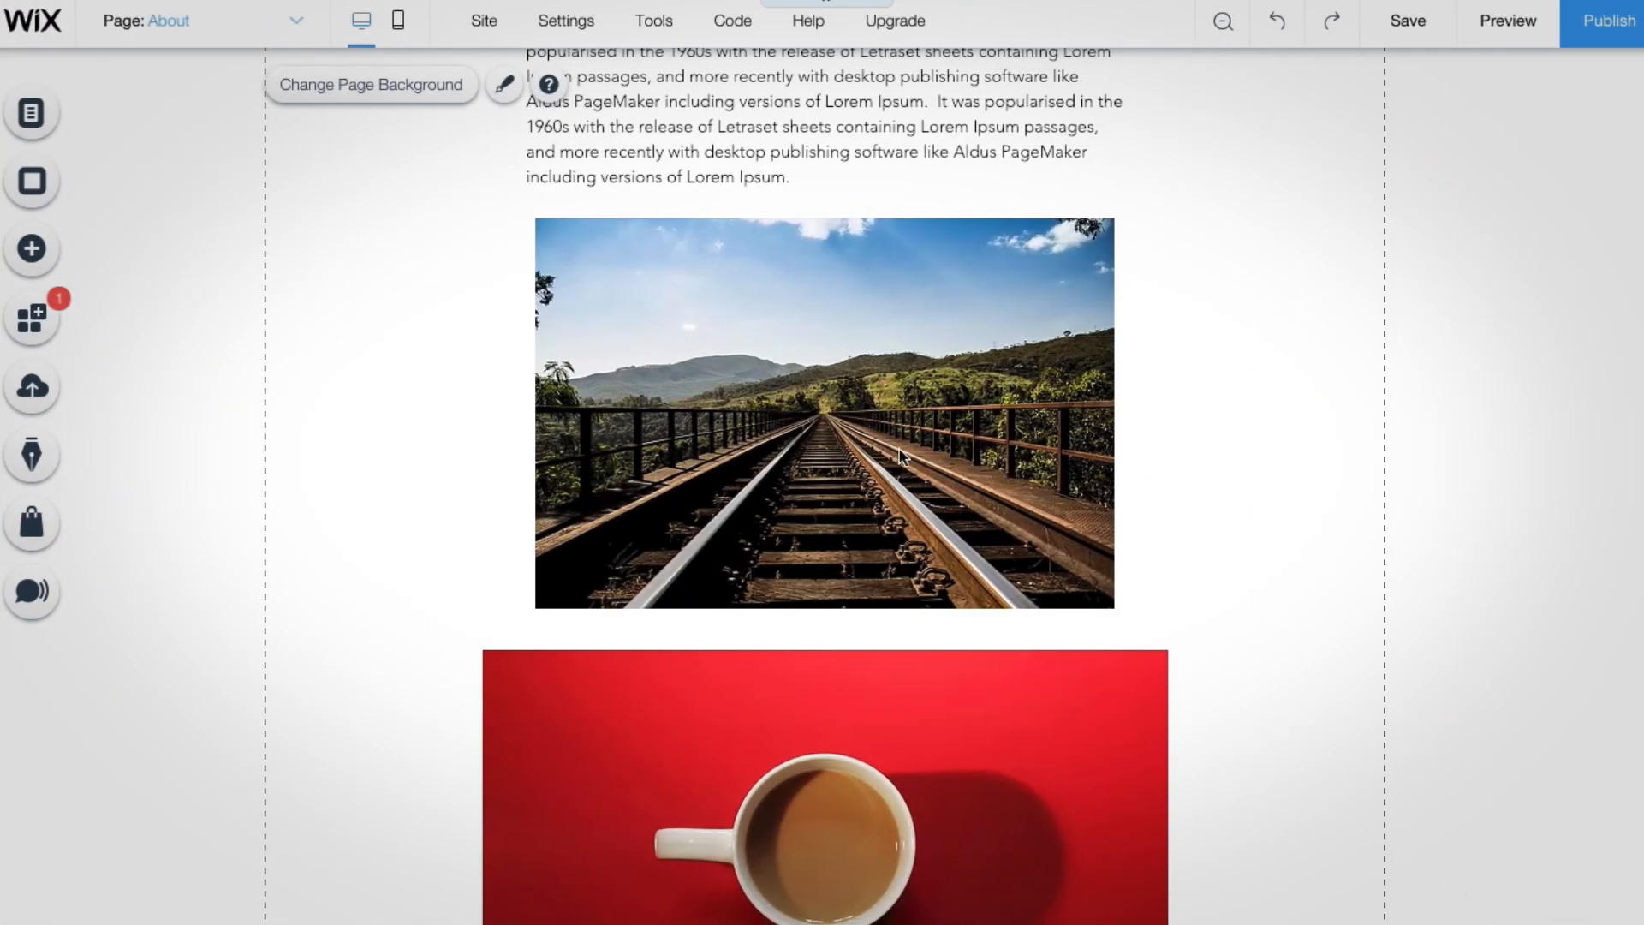
Move the railway photo up the page so it sits directly beneath the About Us heading
left_click_drag(755, 539, 807, 360)
scroll(807, 360, "up", 3)
left_click_drag(793, 730, 782, 506)
scroll(782, 507, "up", 4)
left_click_drag(771, 661, 731, 359)
scroll(731, 360, "up", 3)
left_click_drag(703, 626, 694, 617)
Move the body text block down so it starts just below the railway photo
scroll(694, 617, "down", 4)
left_click_drag(796, 428, 796, 613)
scroll(1049, 650, "up", 4)
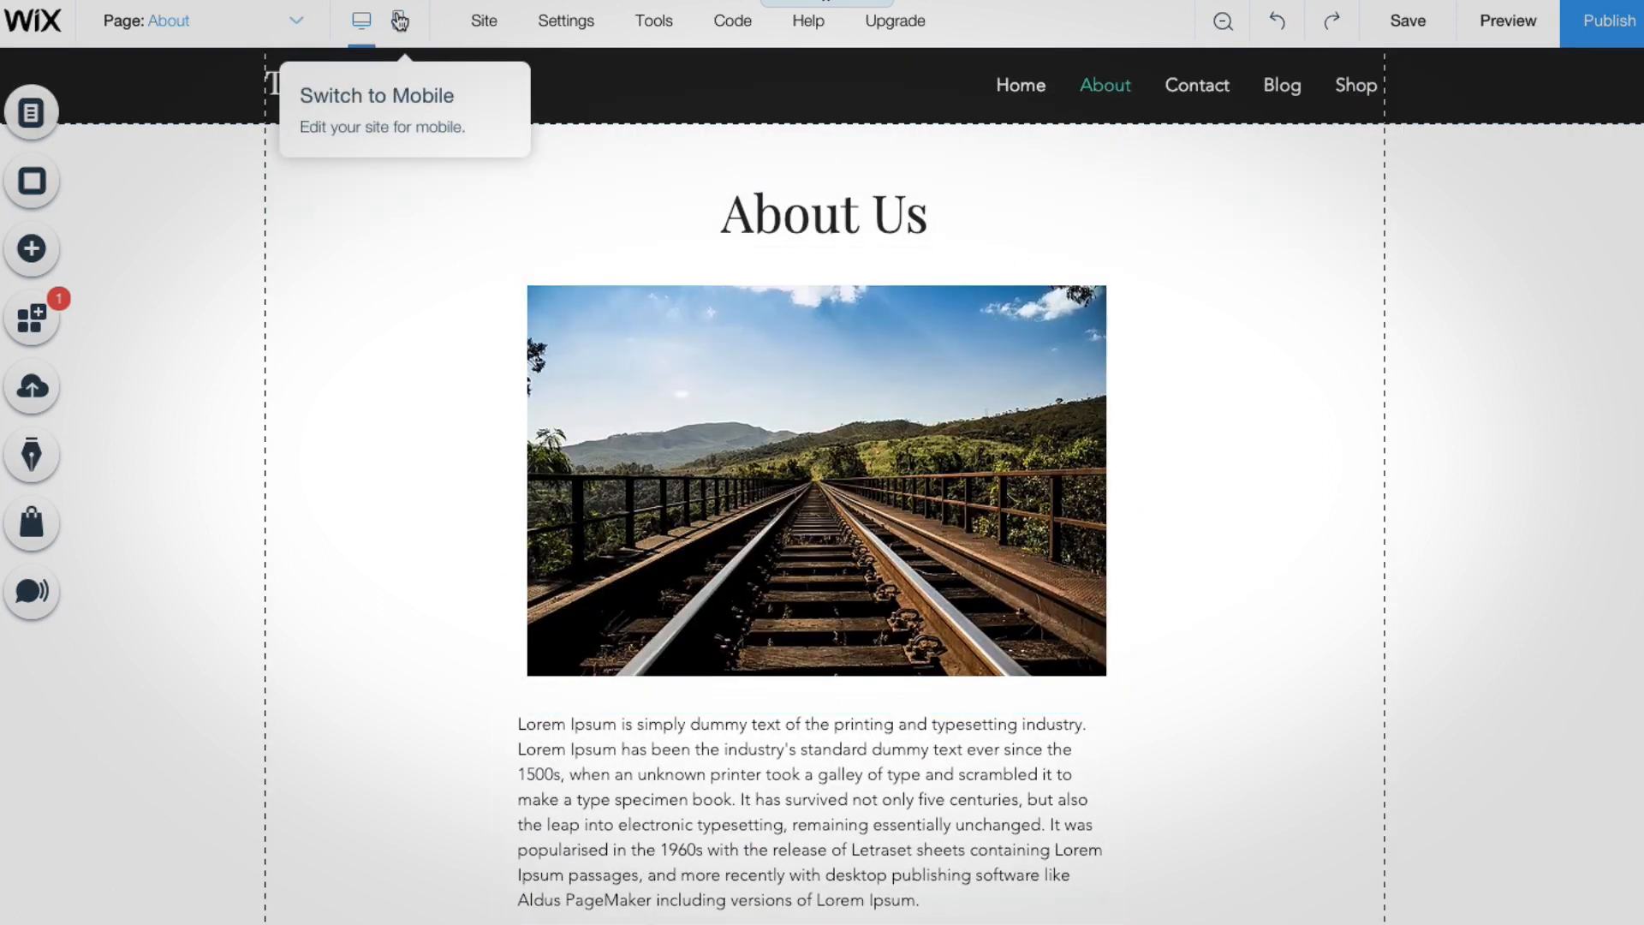
Switch to the mobile version of the About page and rearrange the elements beneath the About Us heading
left_click(400, 21)
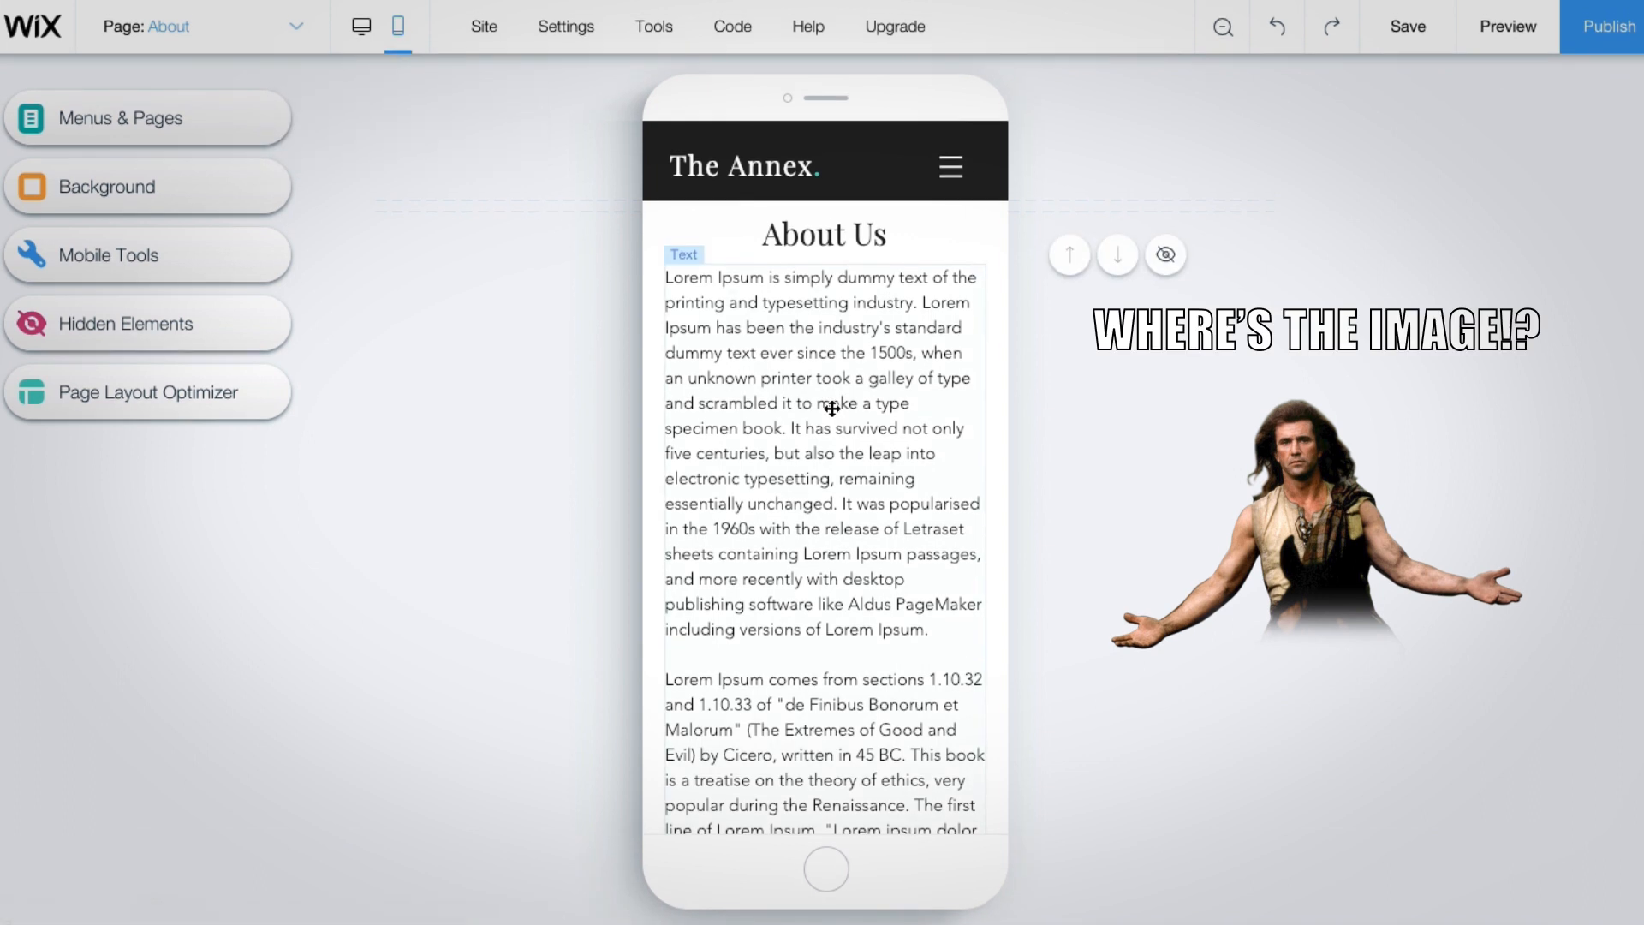
scroll(770, 403, "down", 10)
left_click_drag(766, 406, 778, 268)
left_click_drag(761, 364, 792, 620)
left_click(774, 569)
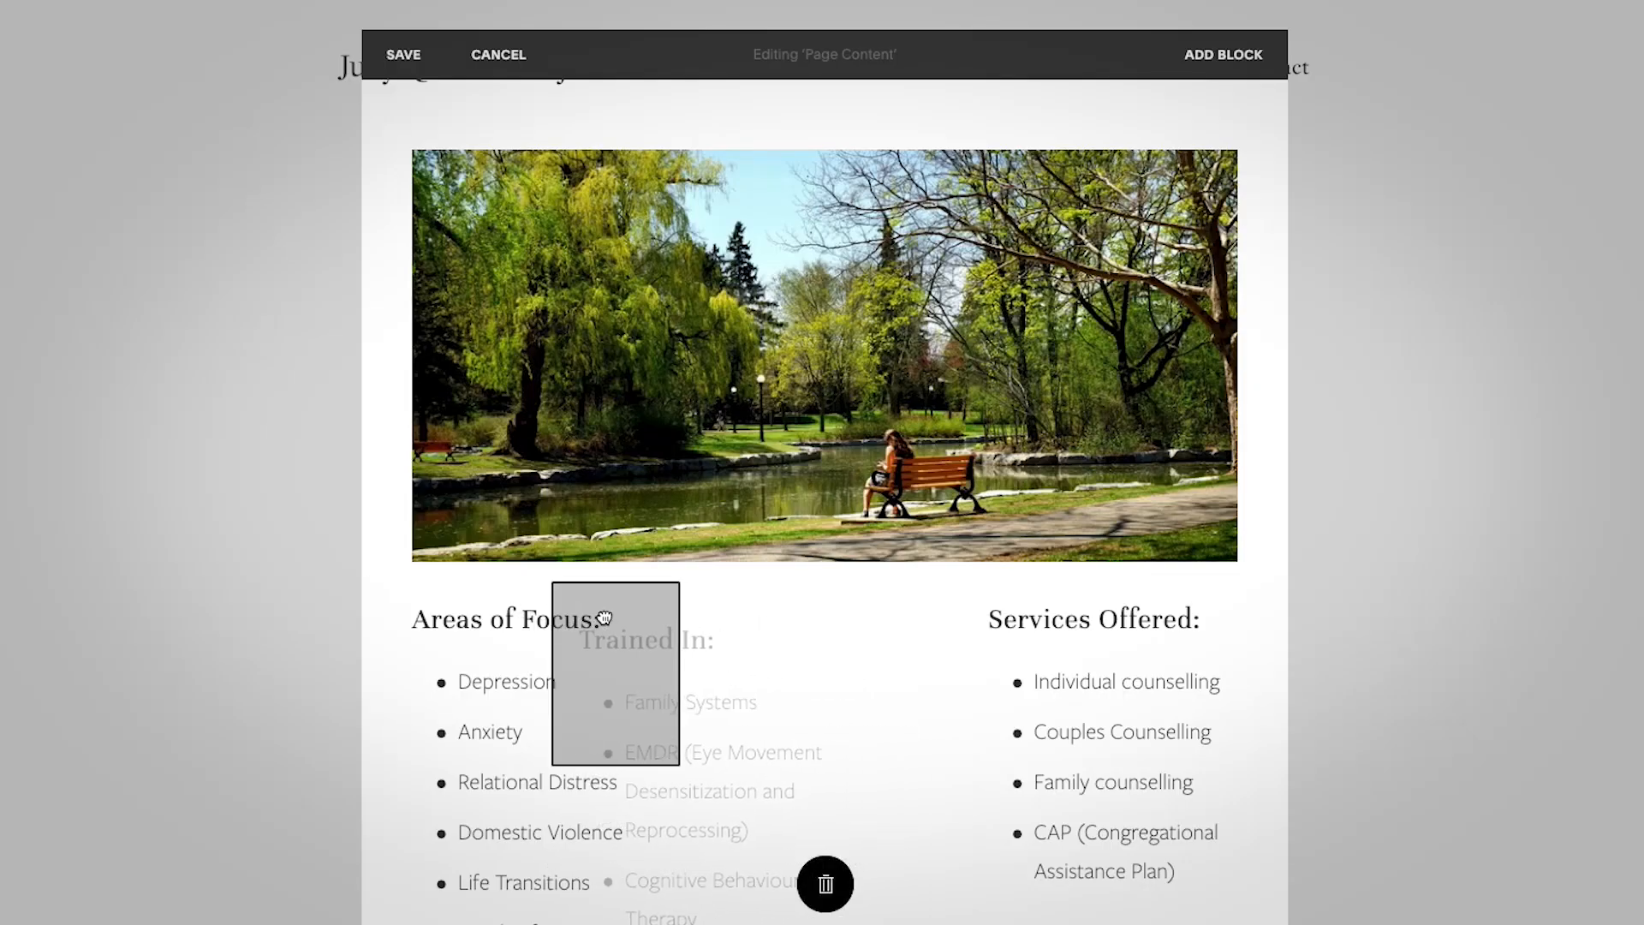
Switch to the Squarespace page editor and reposition the Services Offered block beneath the park photo
left_click_drag(1172, 635, 1026, 542)
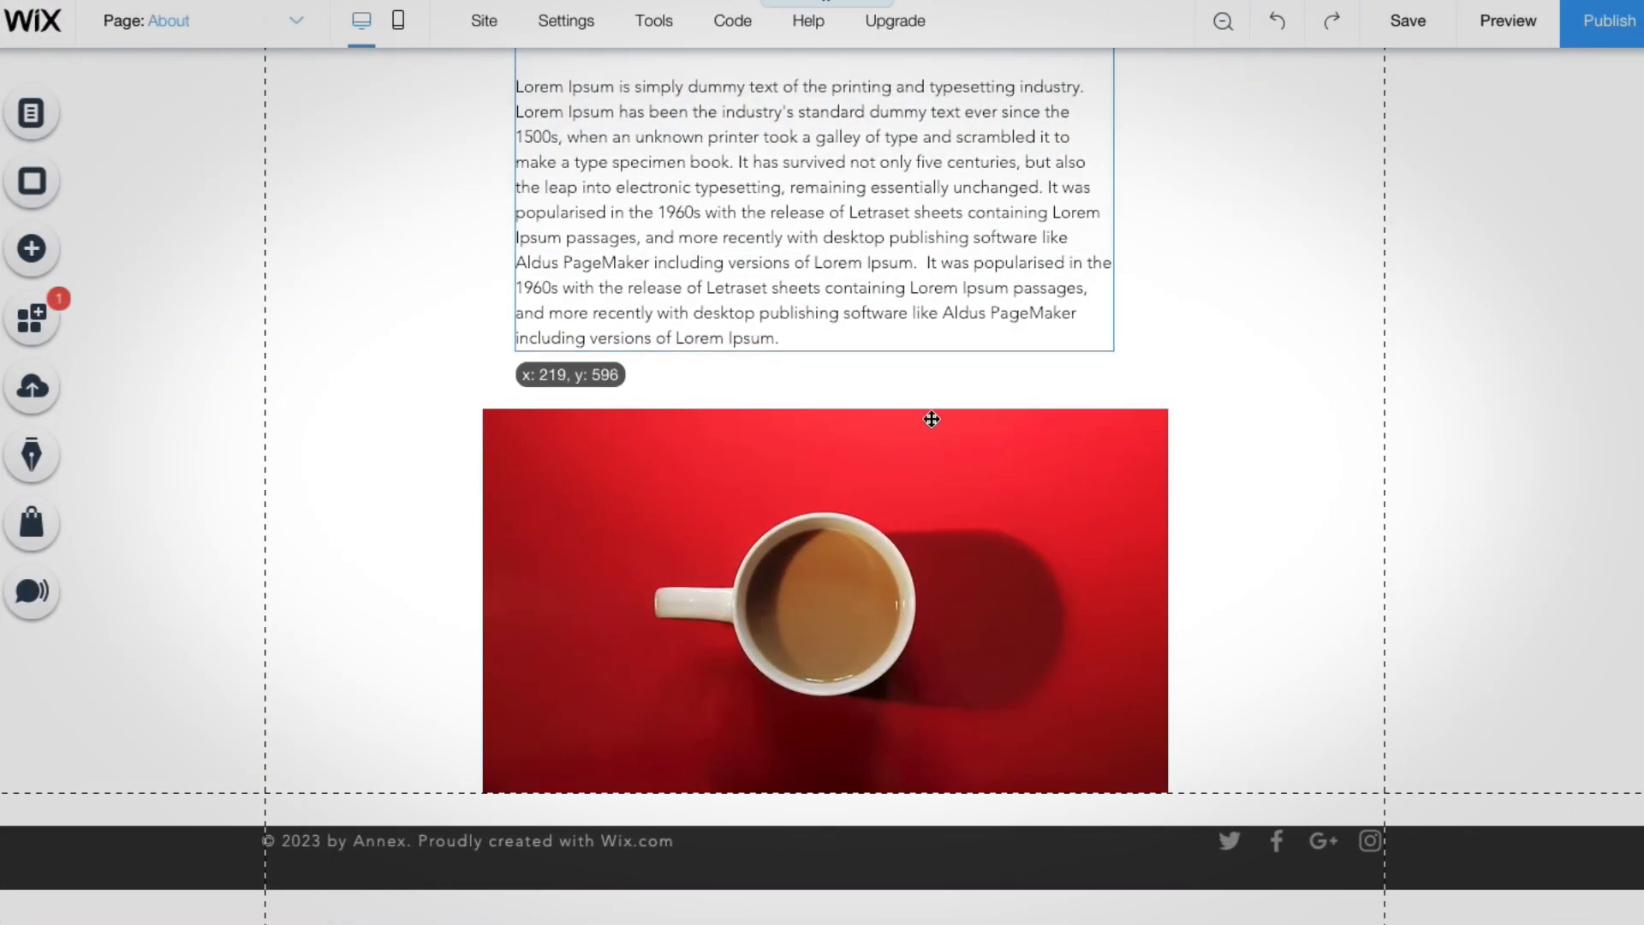
Return to the Wix editor and move the About page's text block down toward the coffee-cup photo
left_click_drag(931, 419, 940, 808)
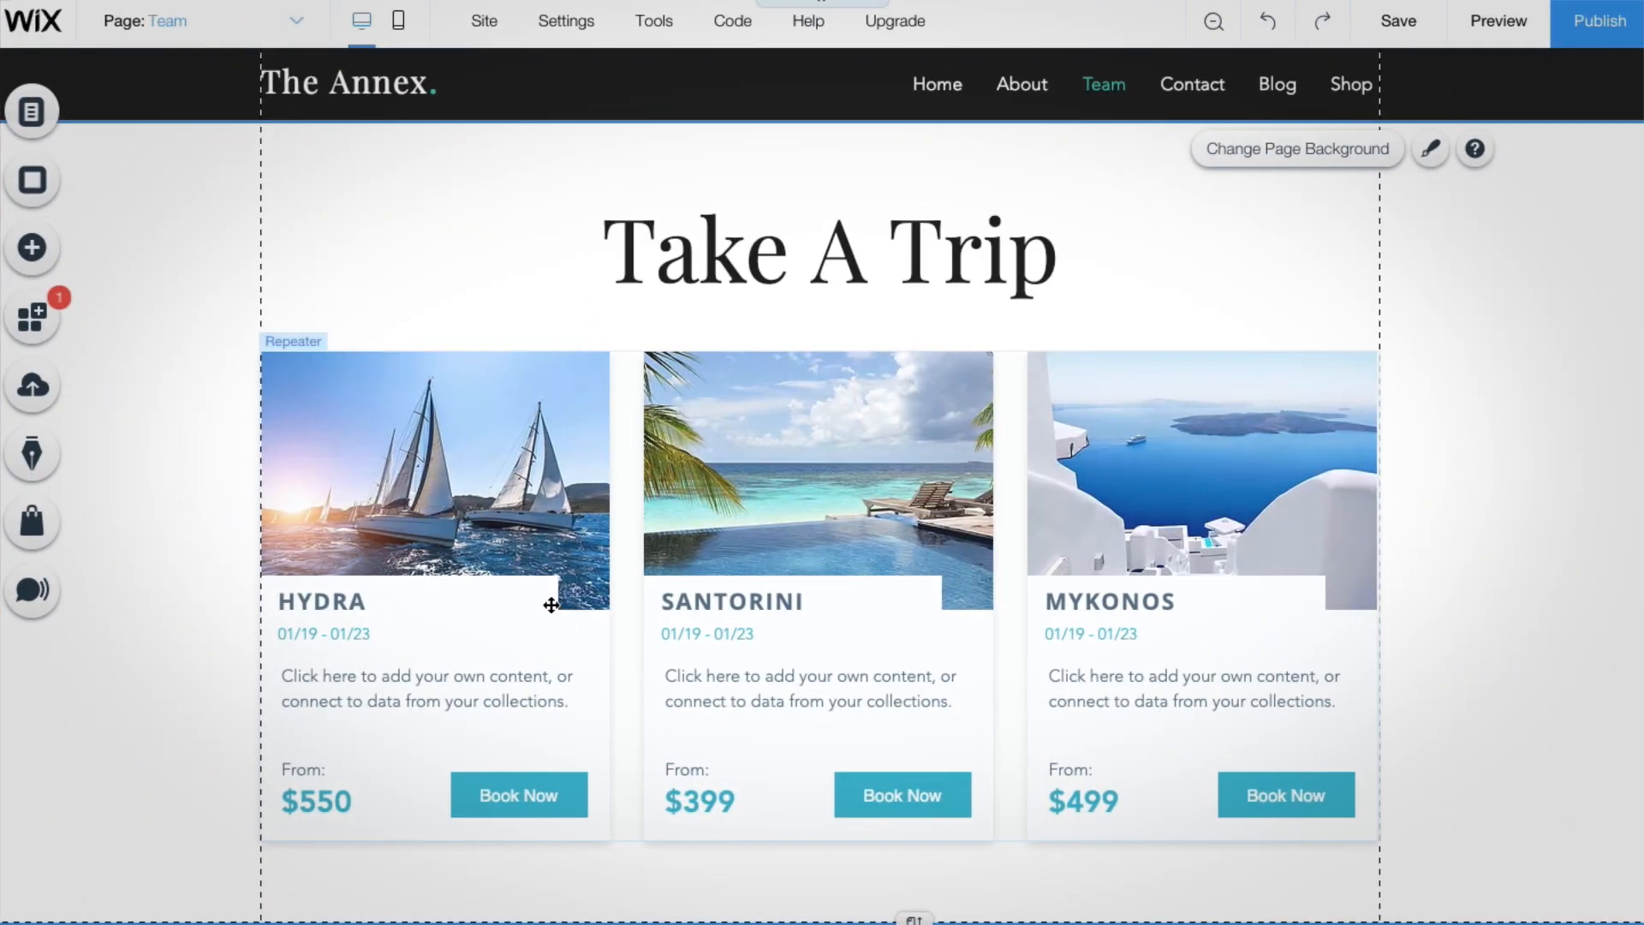
Make the white container box behind the HYDRA title in the trip repeater narrower
left_click(538, 604)
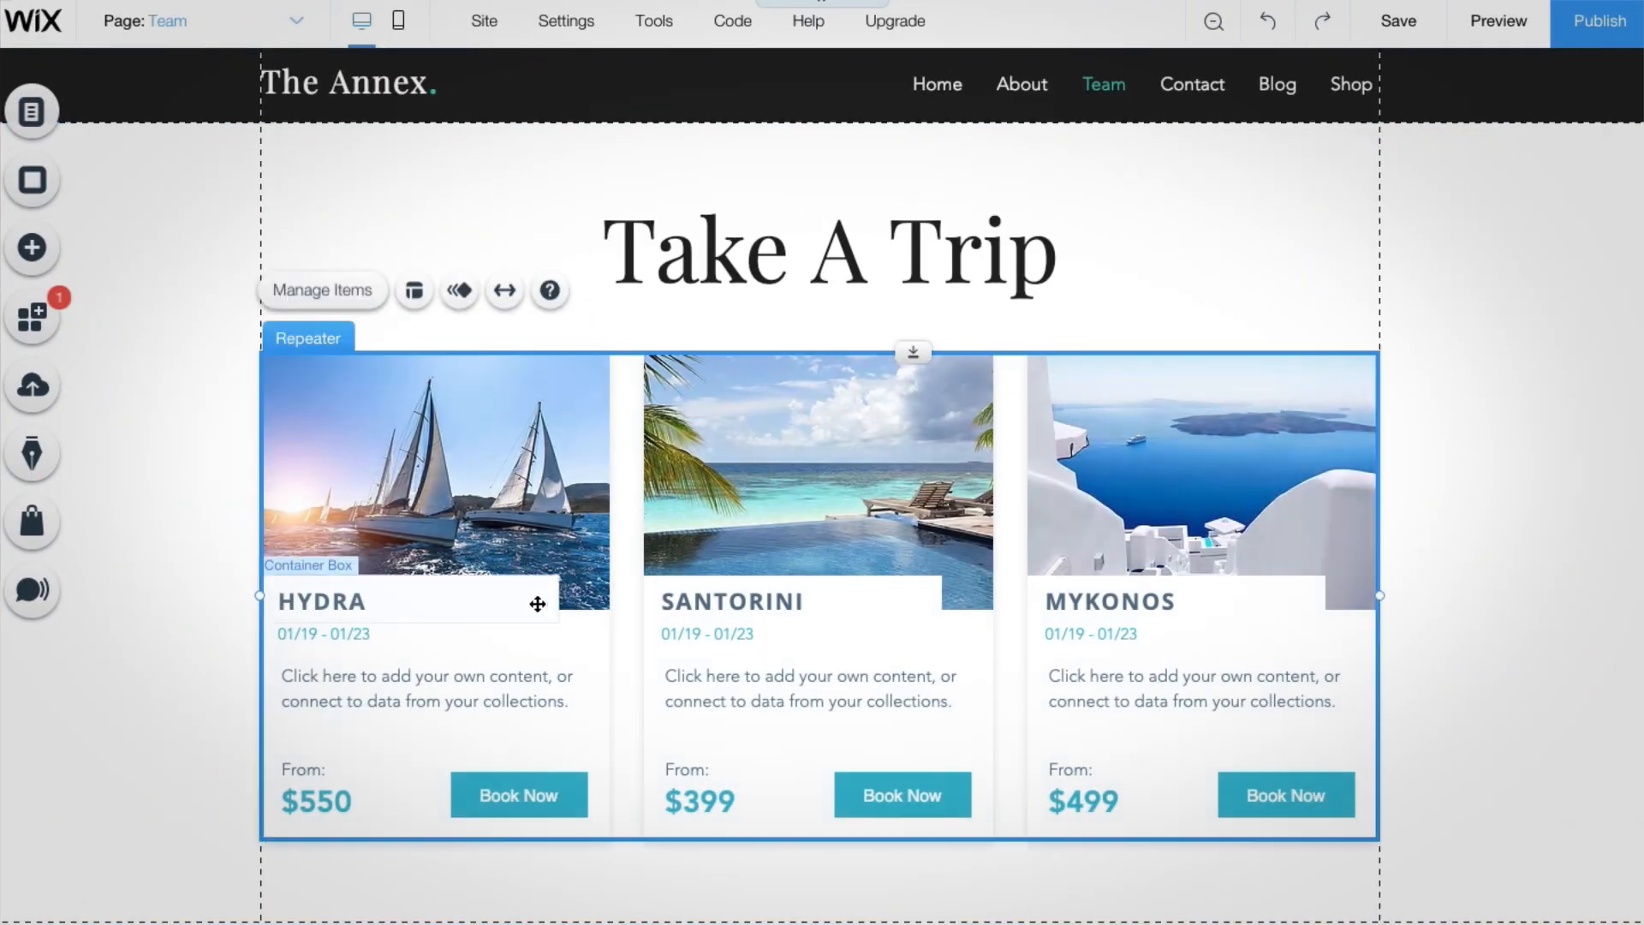
left_click(552, 605)
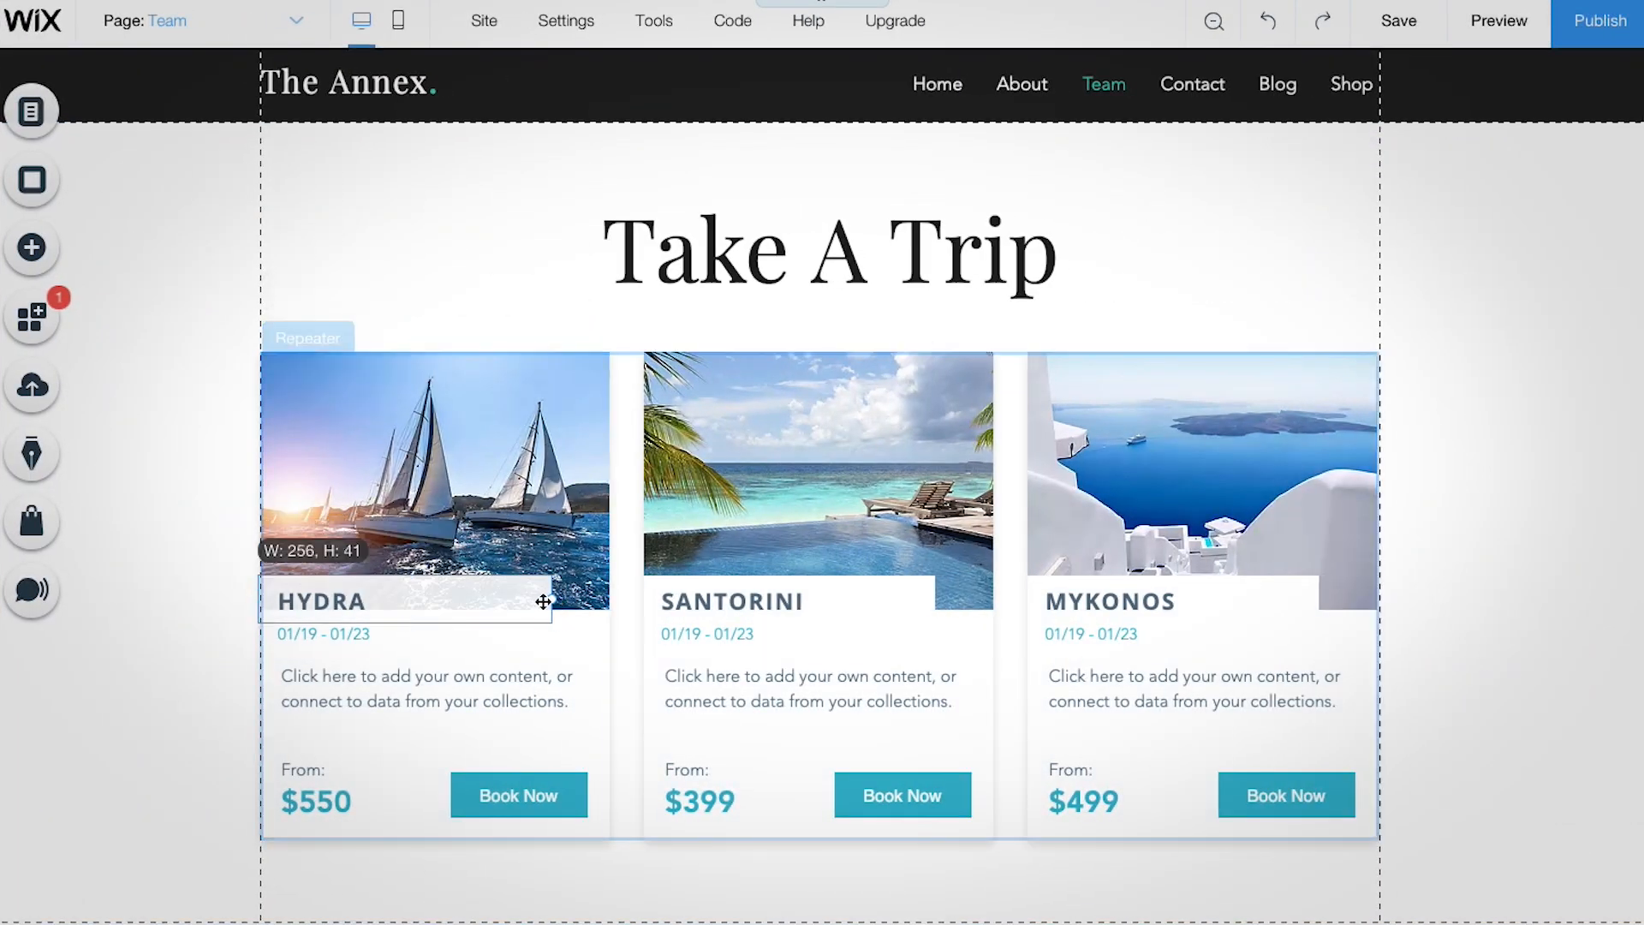
left_click_drag(454, 605, 448, 602)
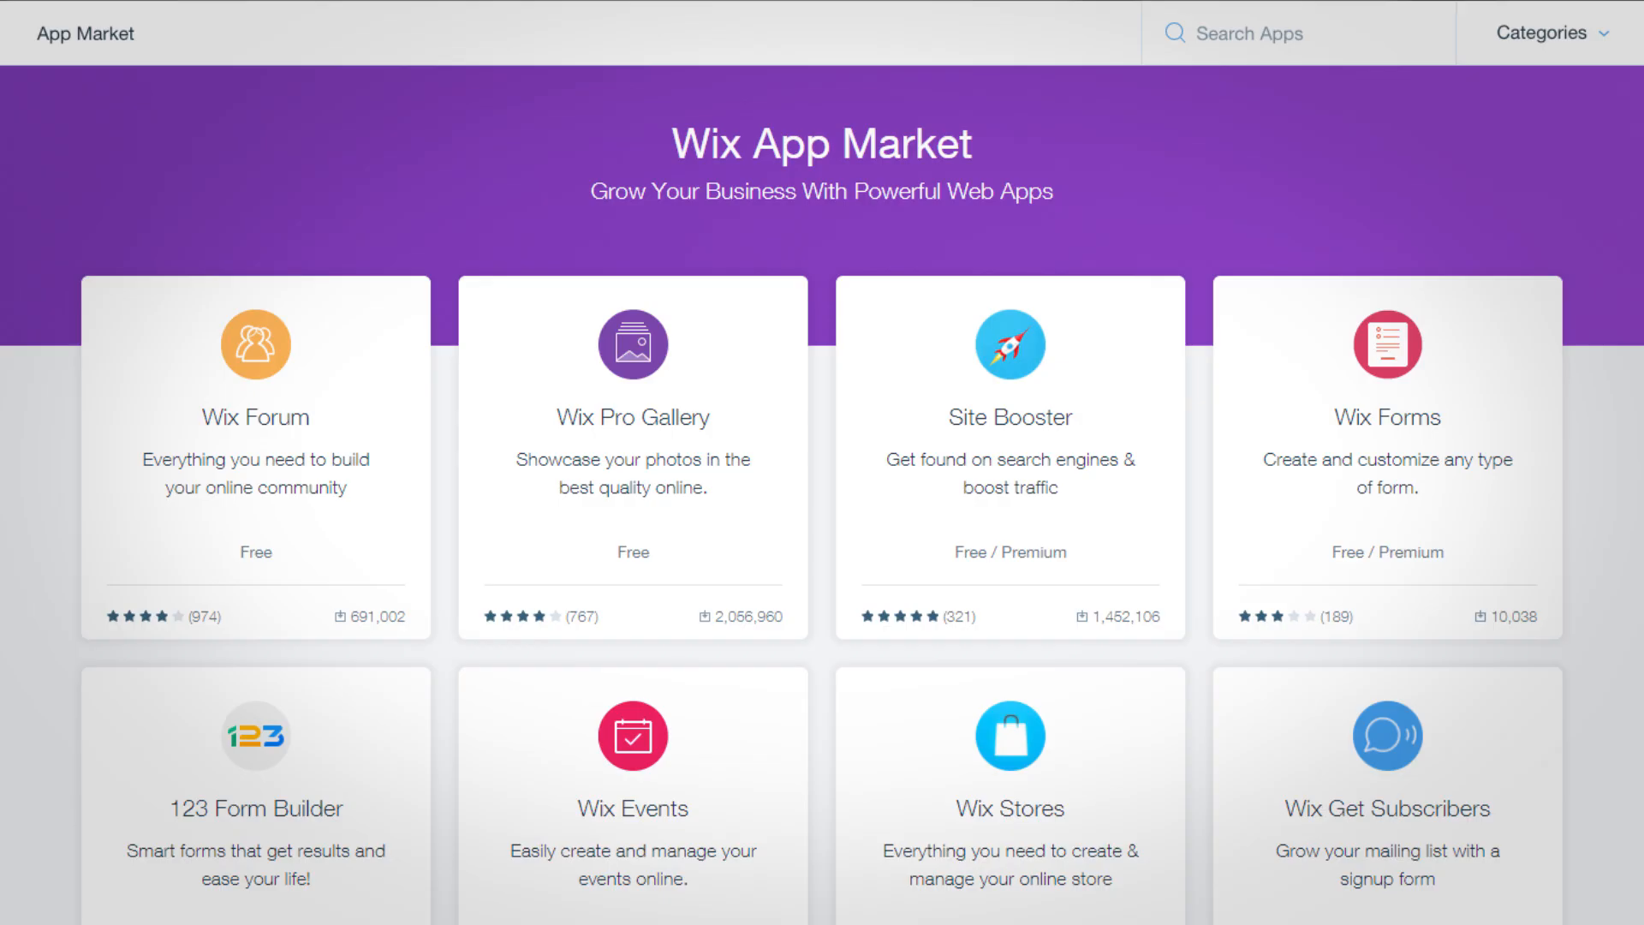
Look through the apps offered in the Wix App Market
scroll(822, 462, "down", 4)
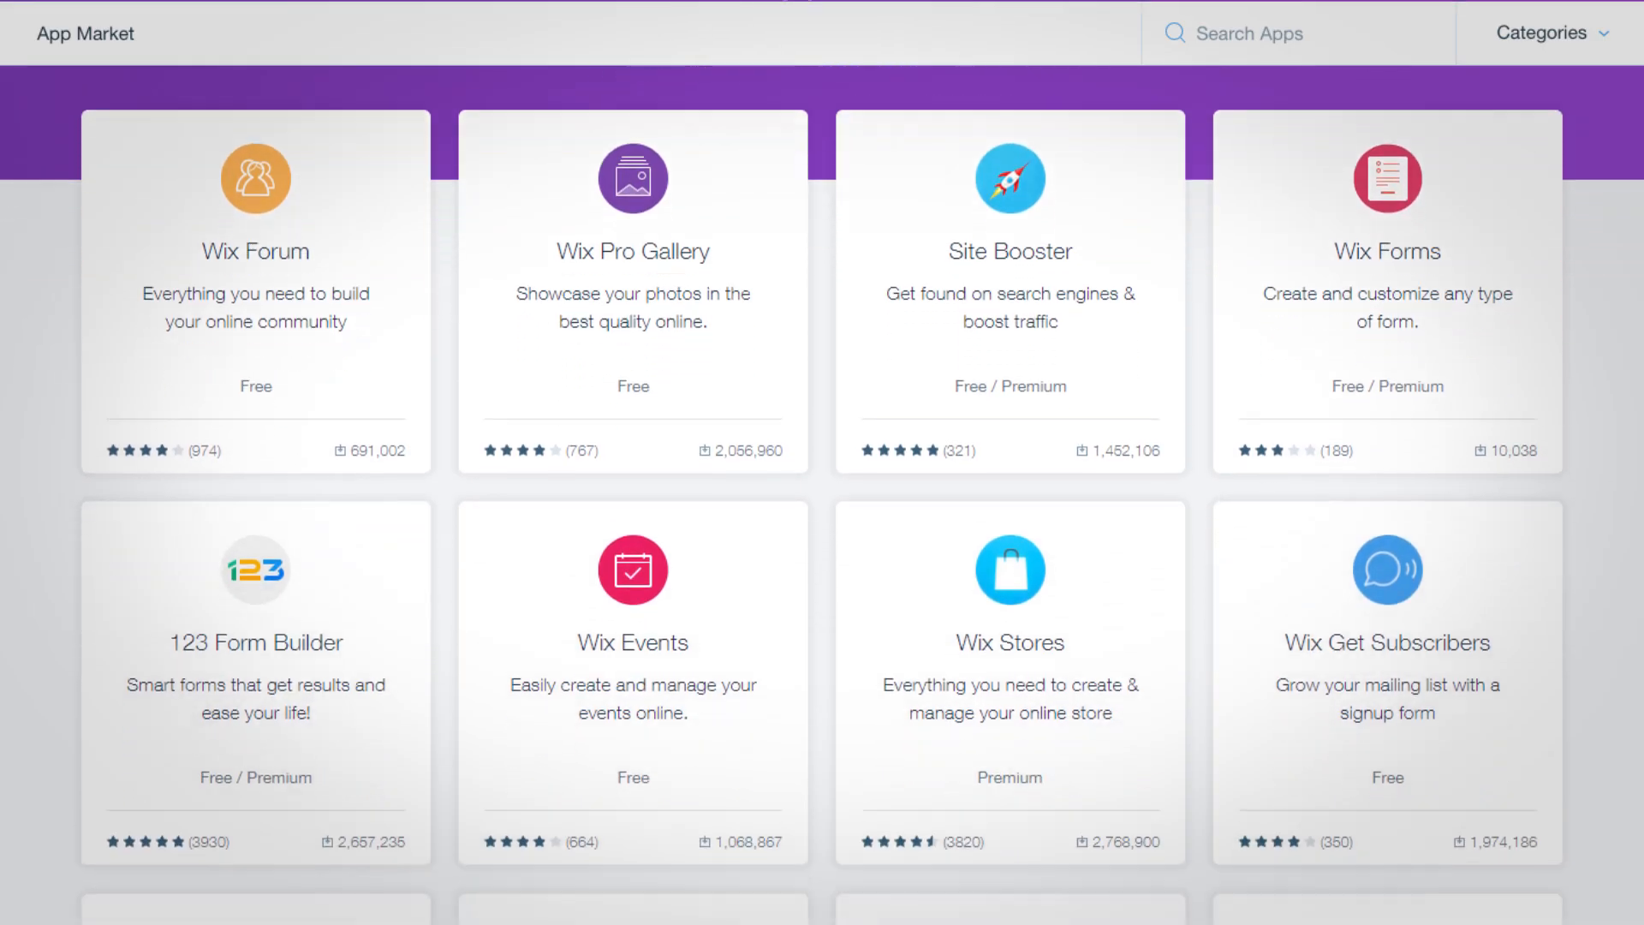
scroll(823, 462, "down", 10)
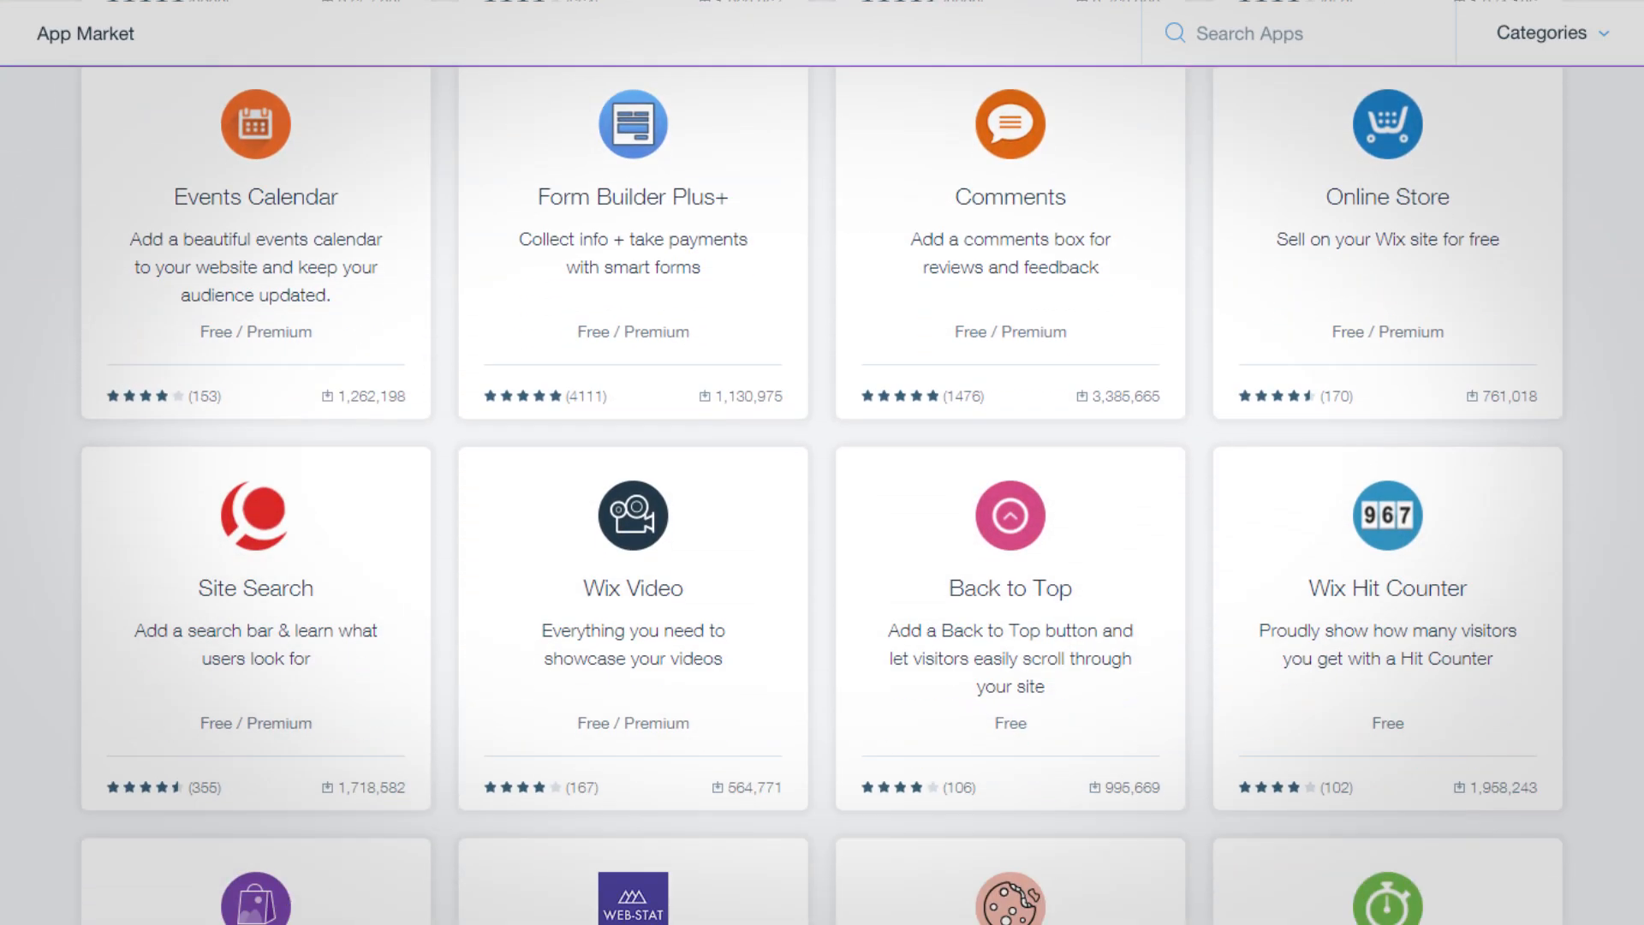
scroll(822, 462, "down", 3)
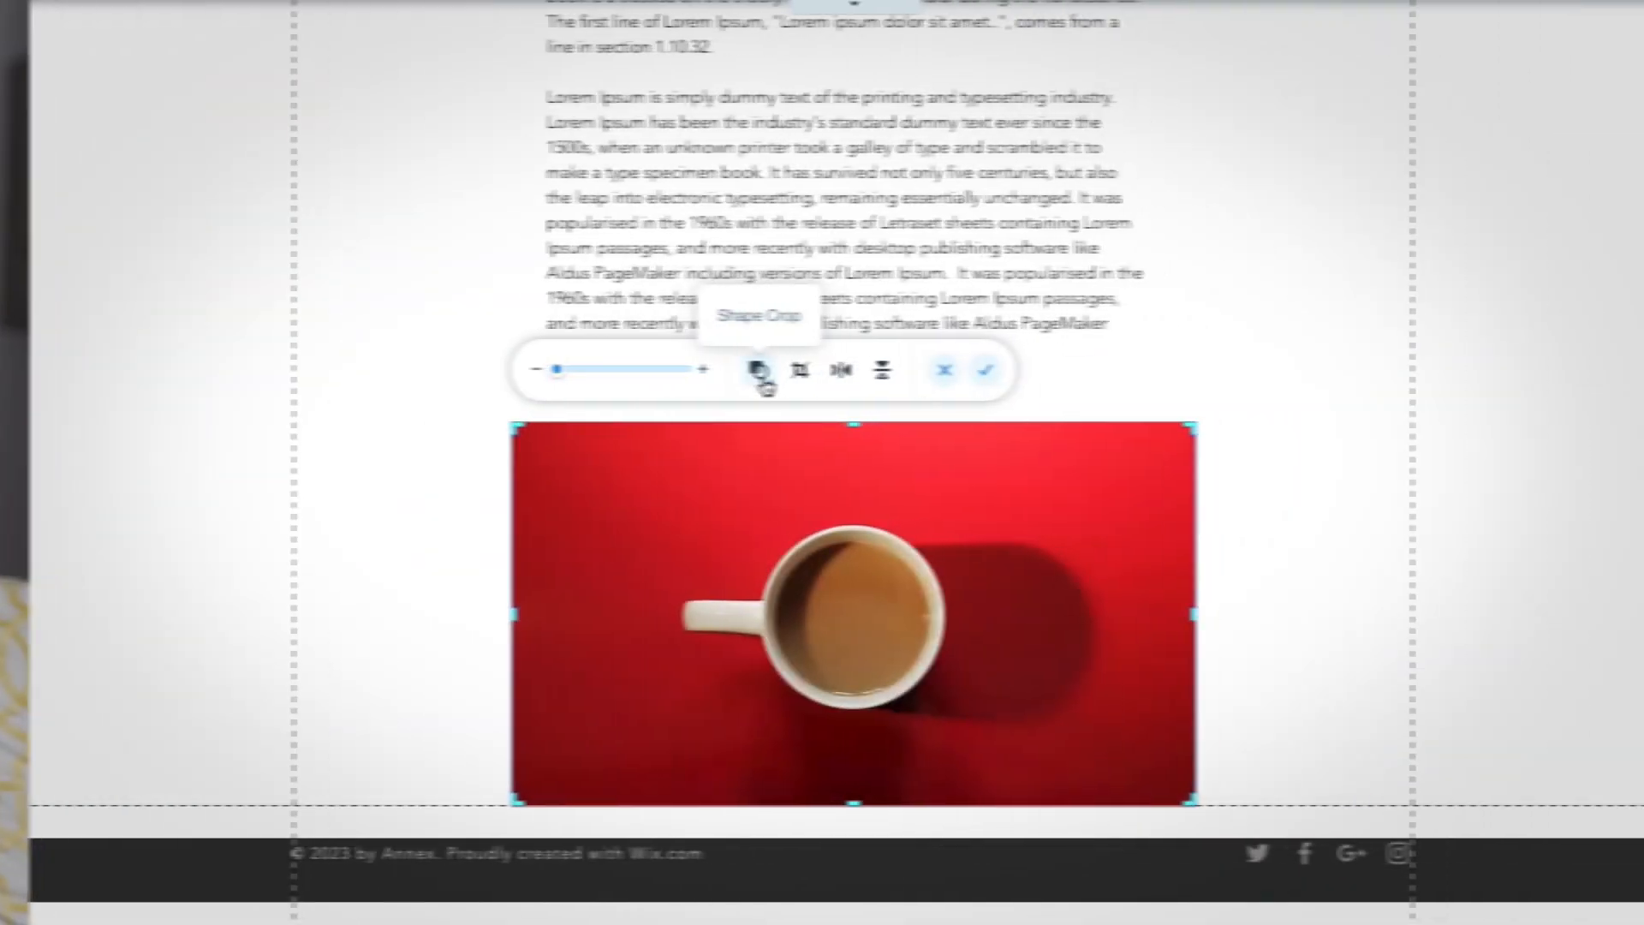
Apply a shape crop to the coffee-cup photo, using the half circle with a smaller circle beside it
left_click(762, 375)
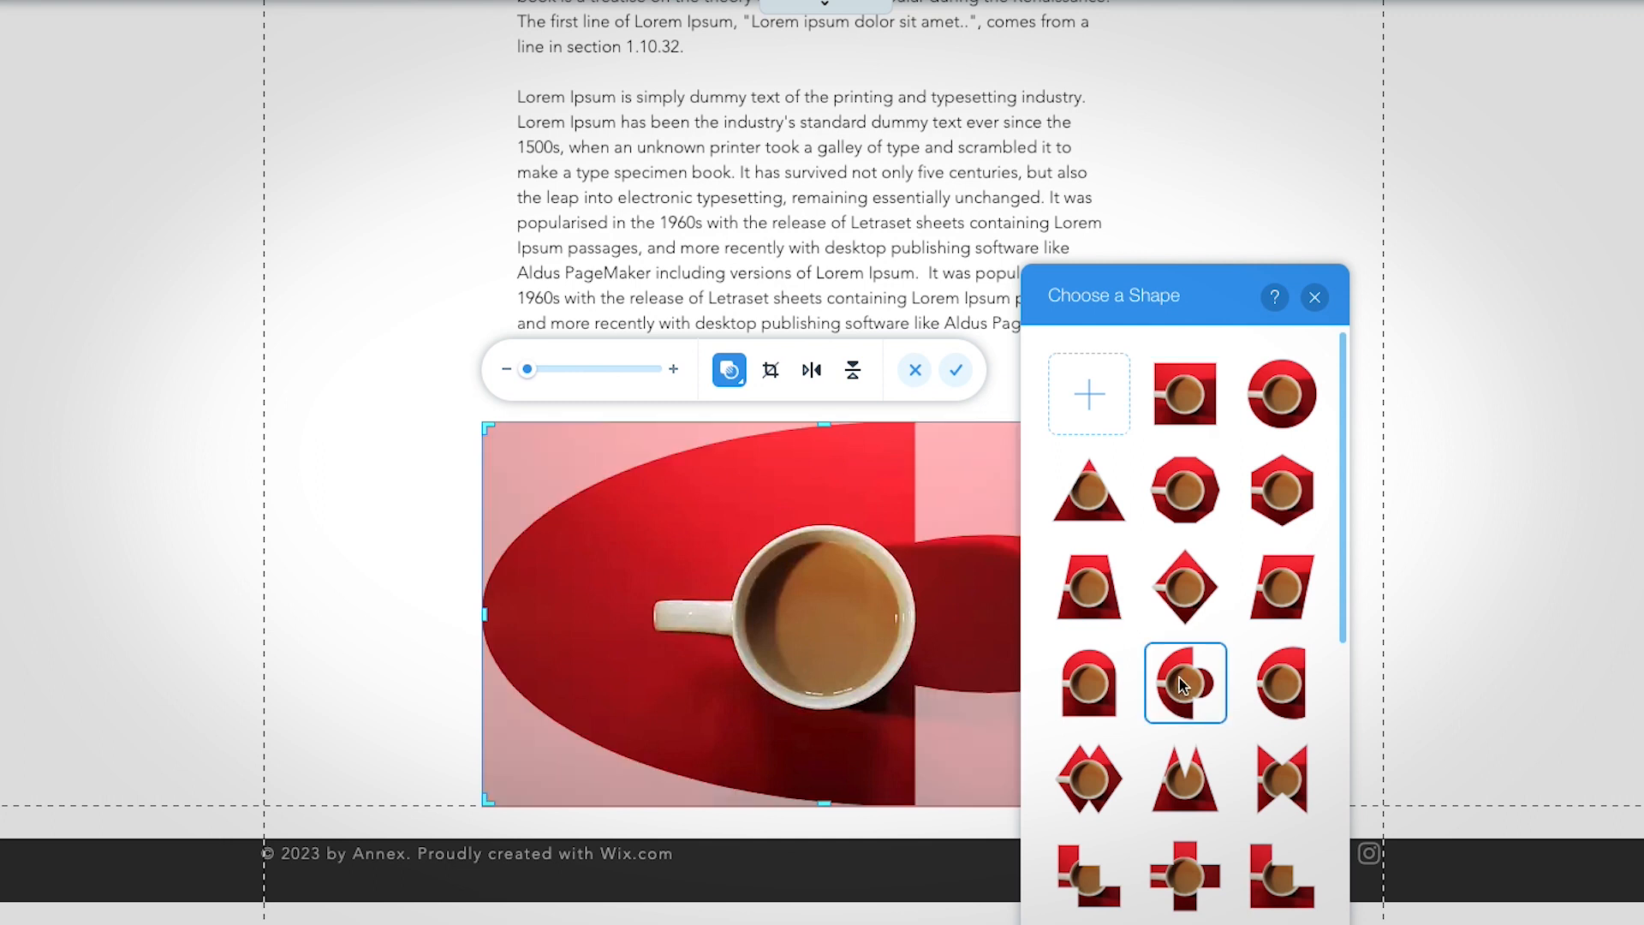
left_click(956, 370)
left_click(1190, 399)
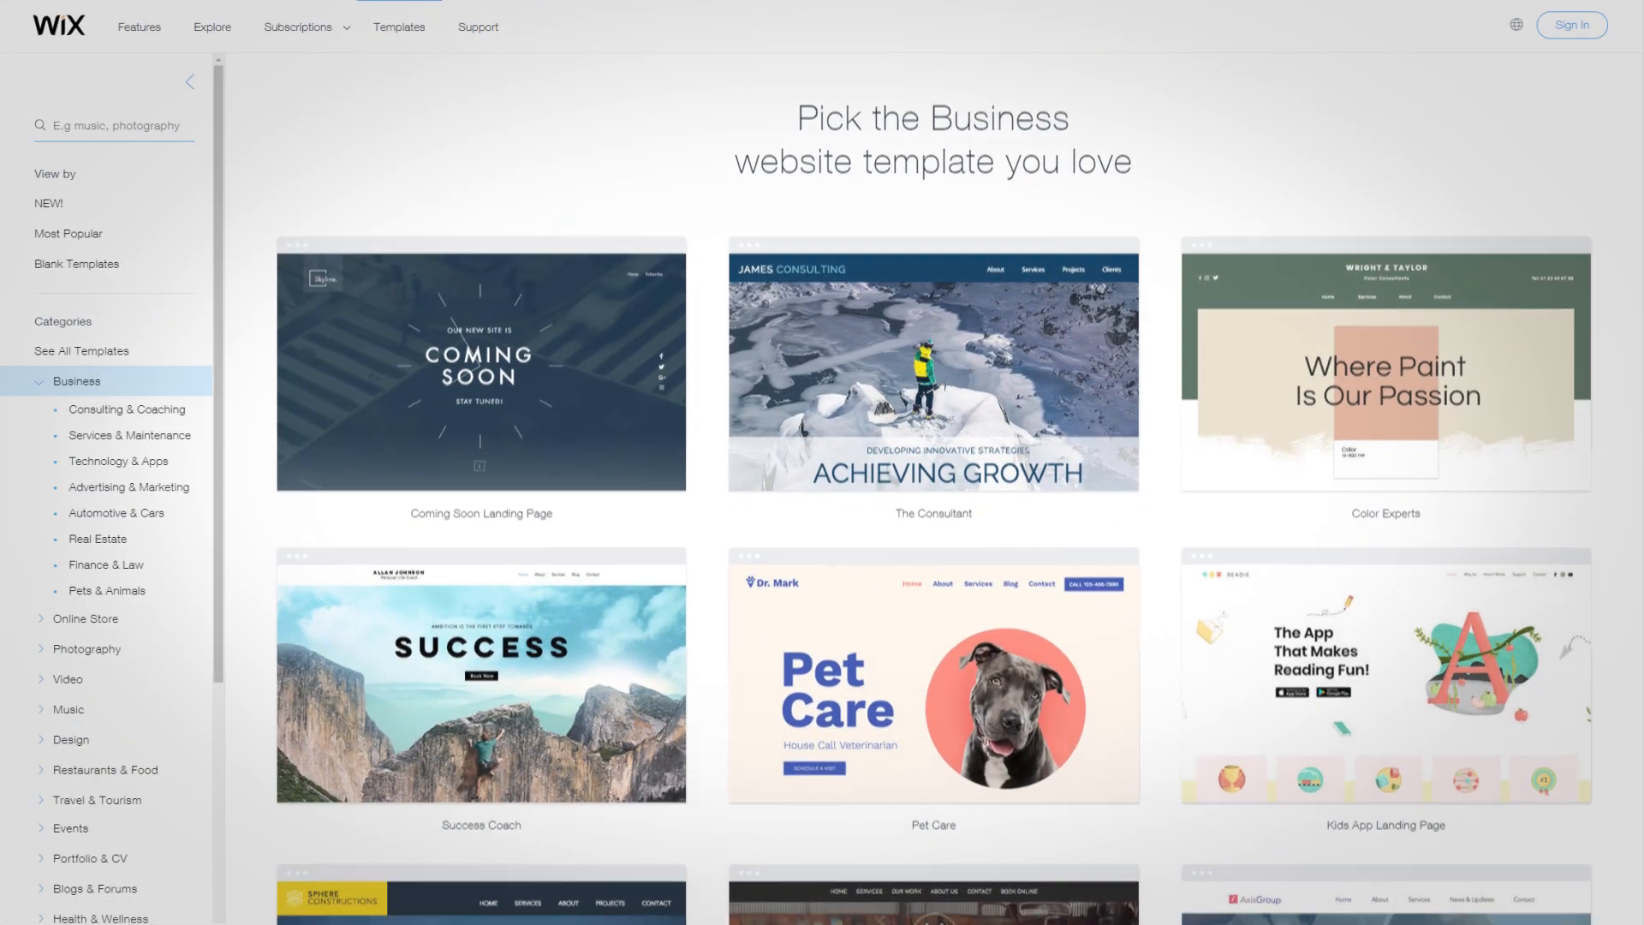
Browse the Business website templates and examine the Success Coach and Save the Planet designs
scroll(934, 488, "down", 7)
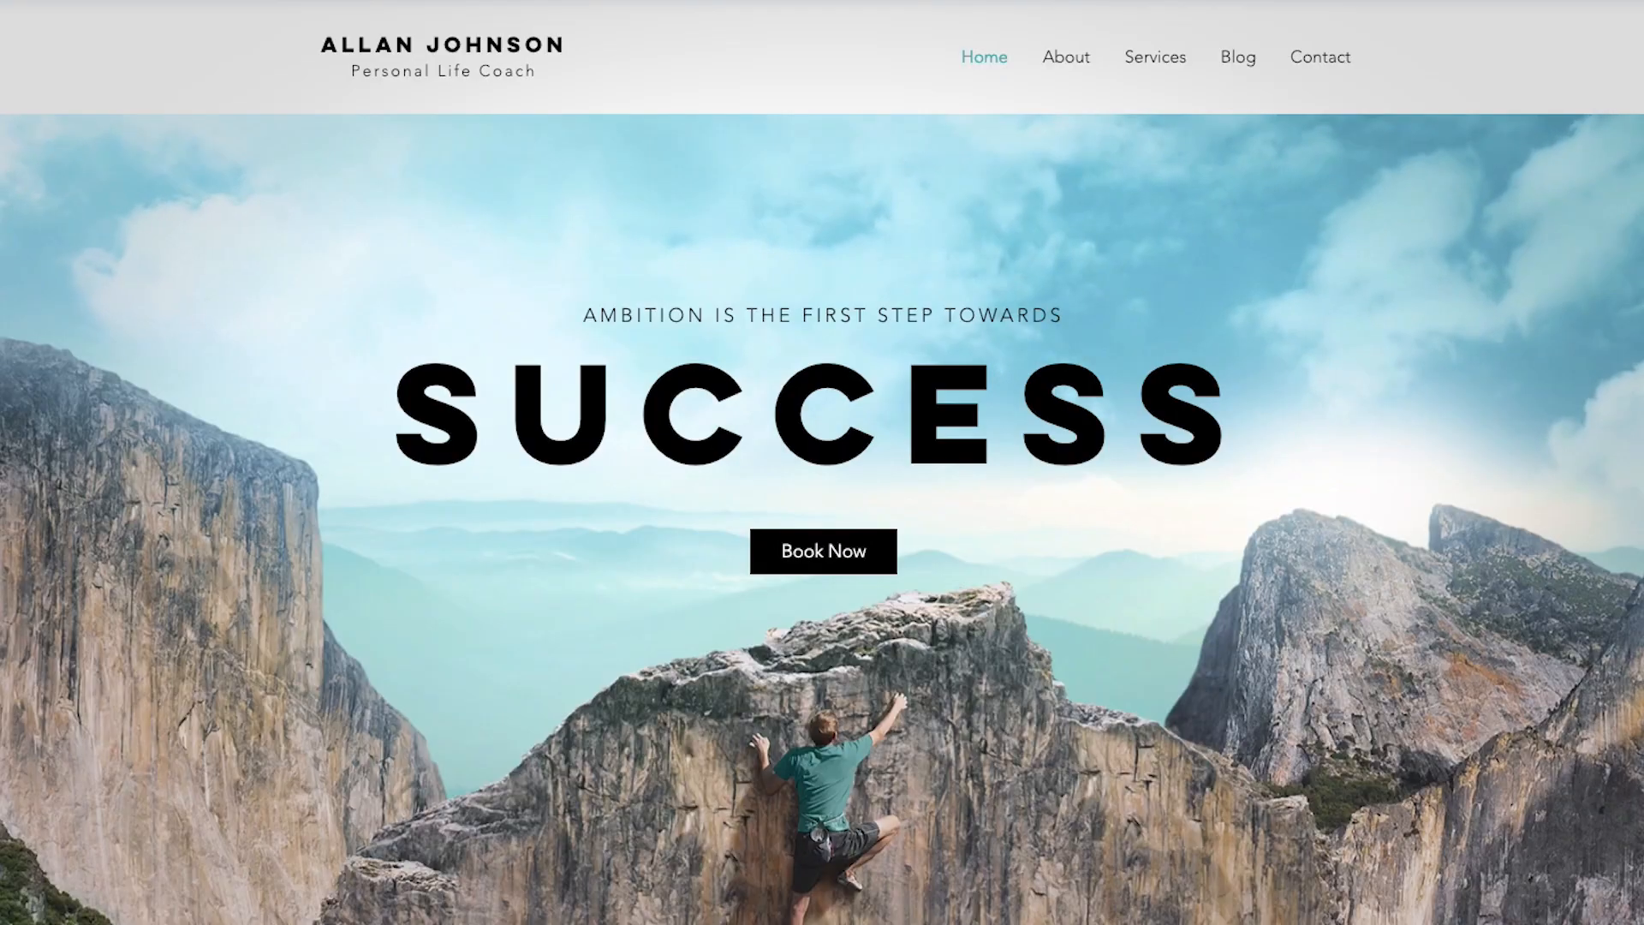
scroll(823, 488, "down", 4)
scroll(822, 488, "down", 18)
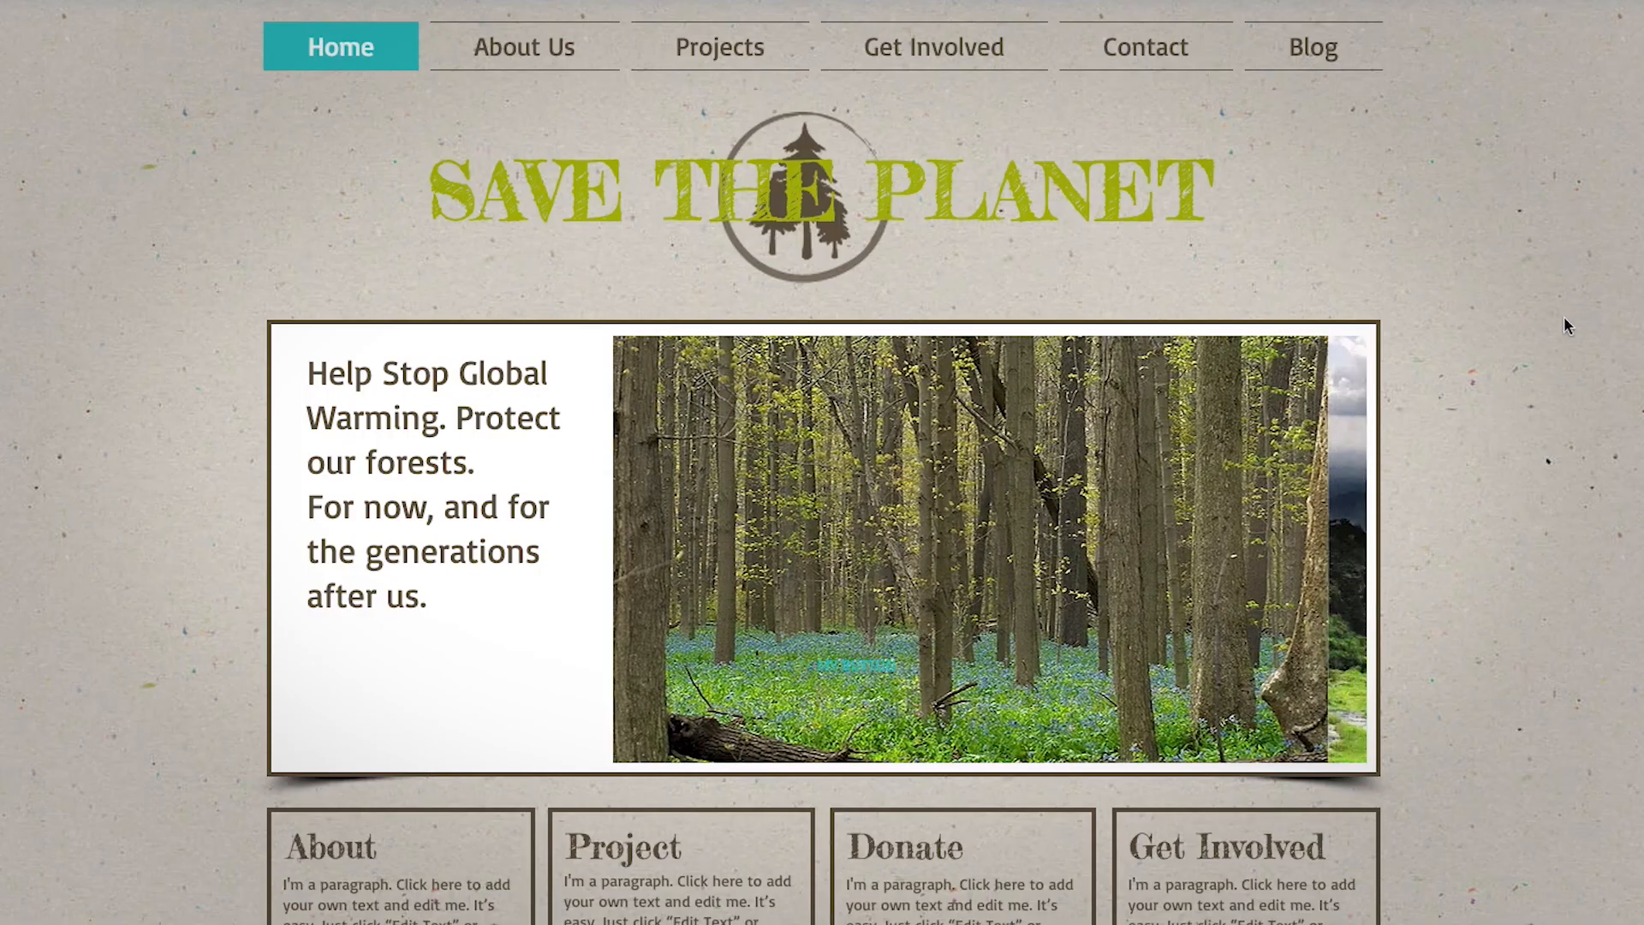
scroll(1560, 317, "down", 4)
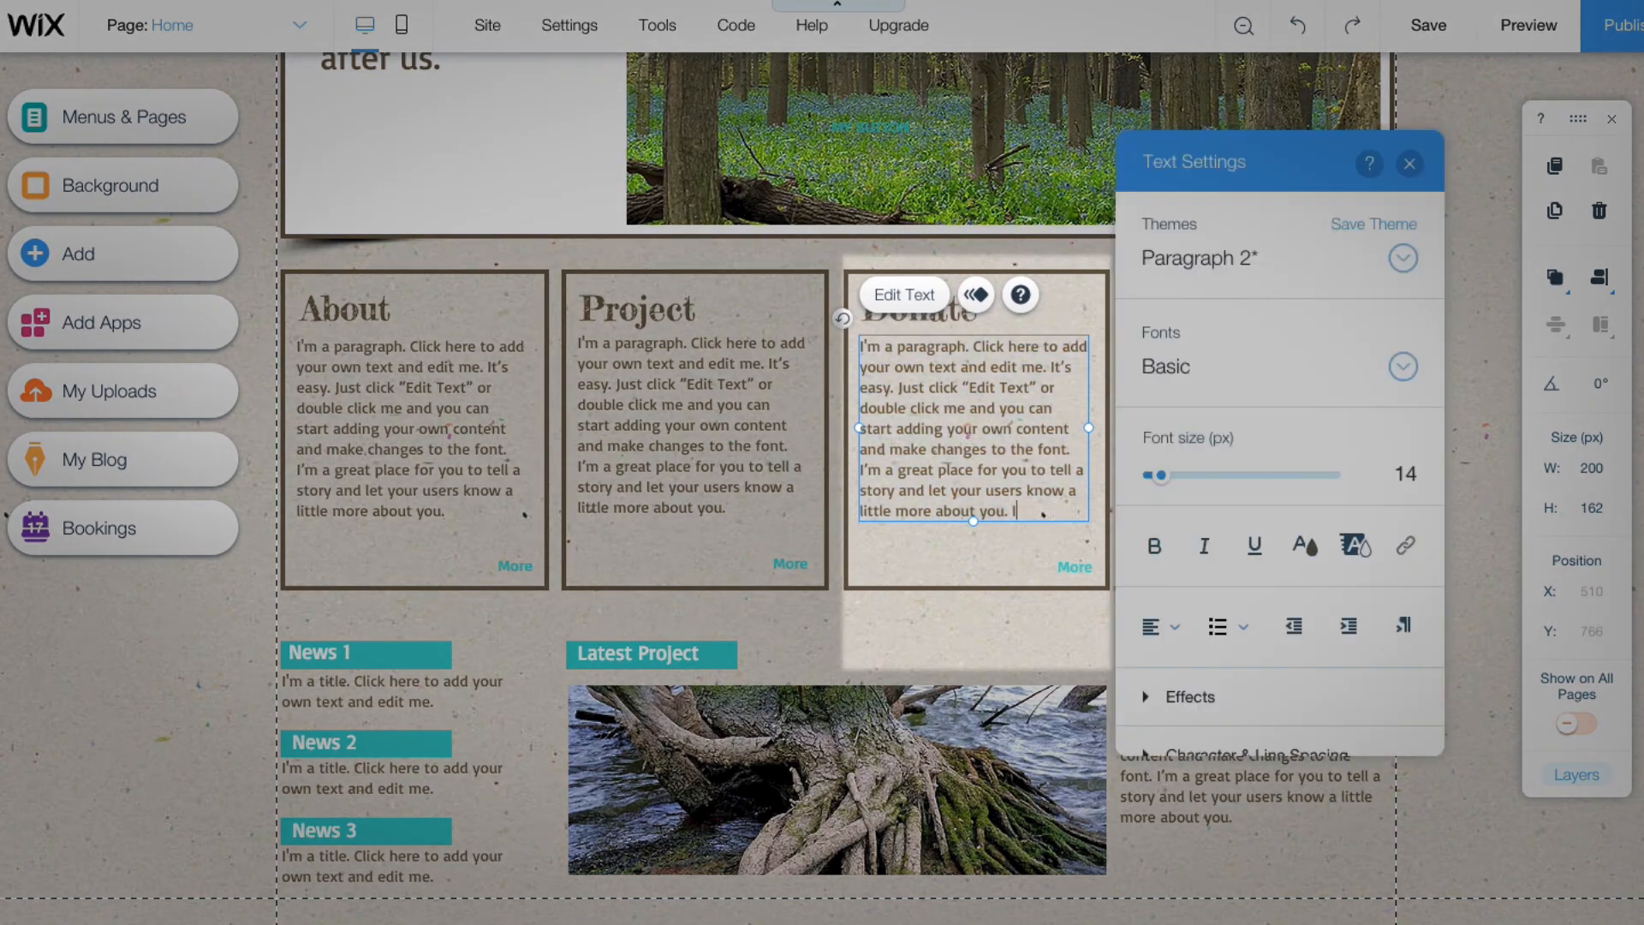
Extend the Donate box's paragraph with "If I just add text here several things go out of alignment!"
type("f I just add text here several things go out of alignment!")
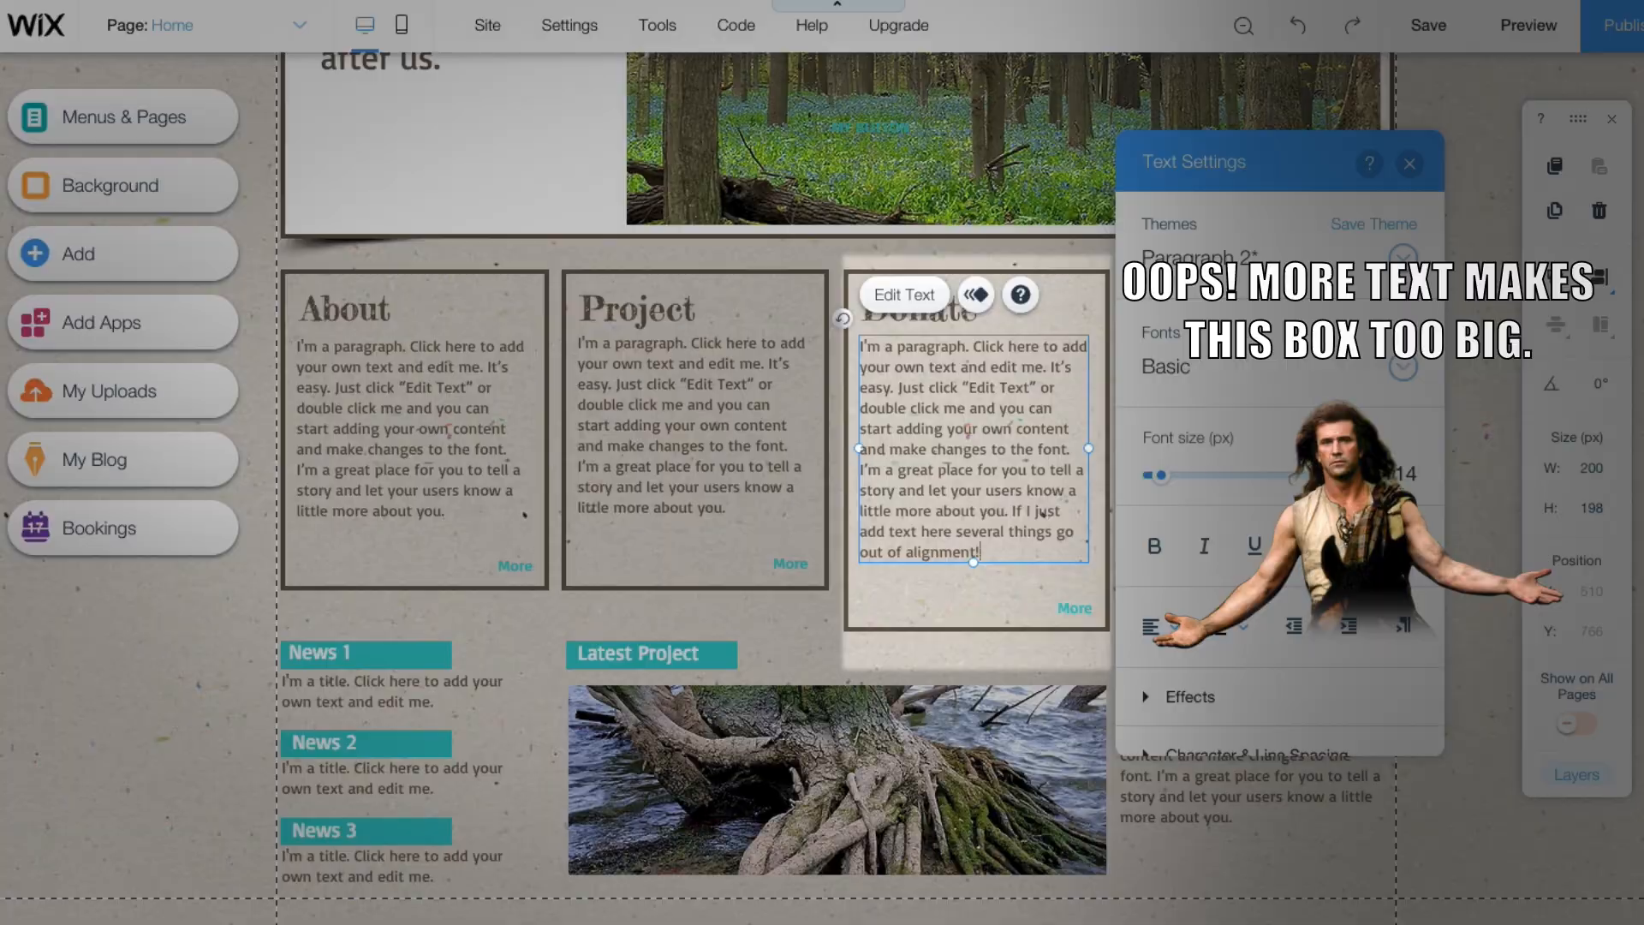